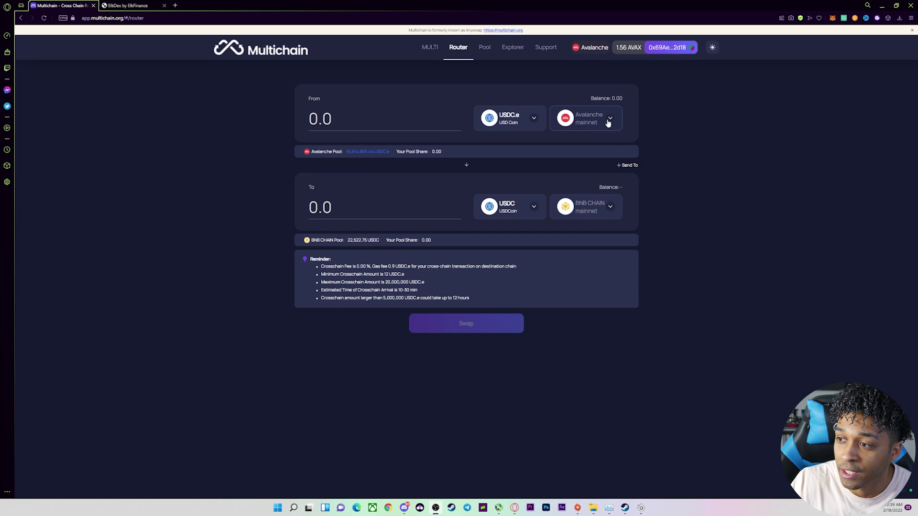
# Keep Avalanche mainnet as the source network, showing the 1.57 AVAX balance.
pyautogui.click(594, 47)
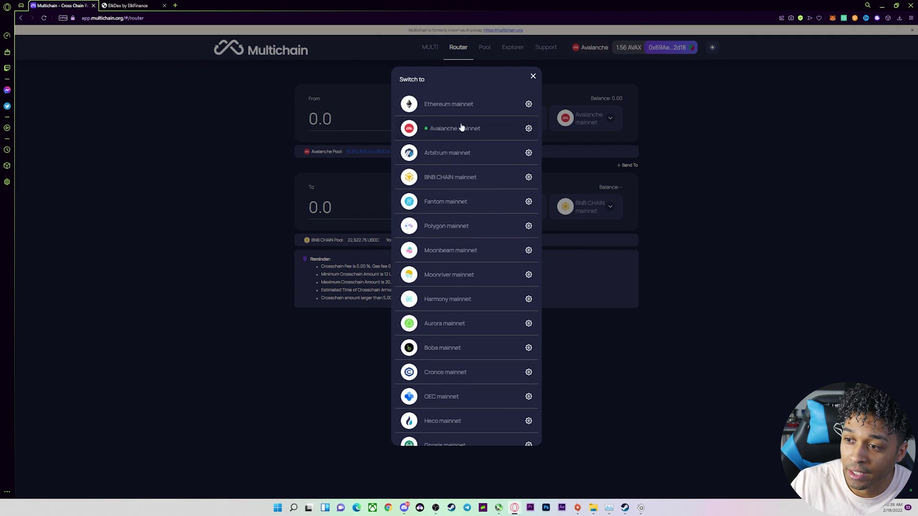
pyautogui.scroll(-5, 456, 215)
pyautogui.scroll(-5, 456, 244)
pyautogui.scroll(-3, 456, 270)
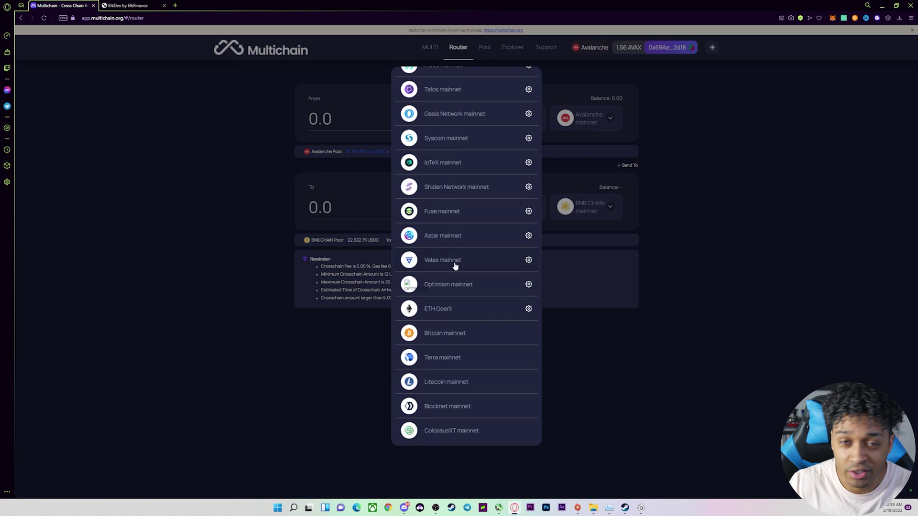
pyautogui.scroll(5, 454, 265)
pyautogui.scroll(5, 460, 258)
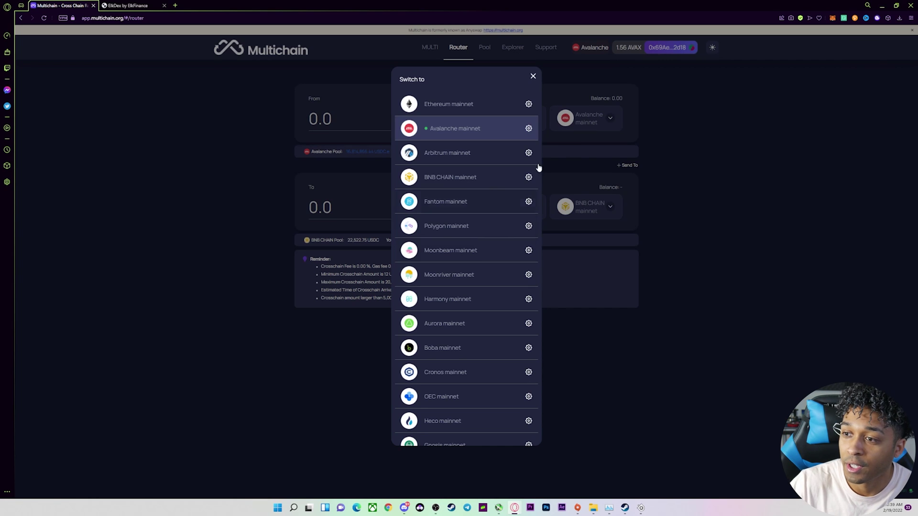
pyautogui.click(499, 133)
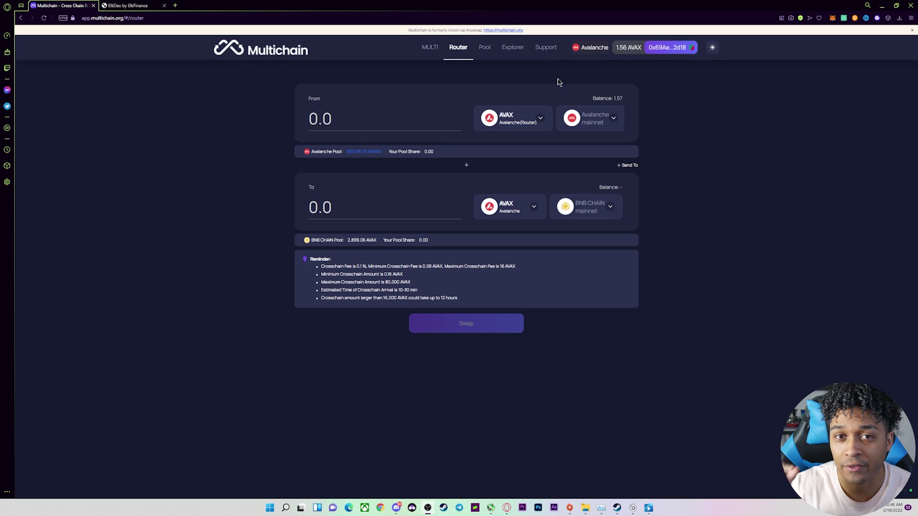
# Select AVAX as the token to send and check its destination networks.
pyautogui.click(540, 119)
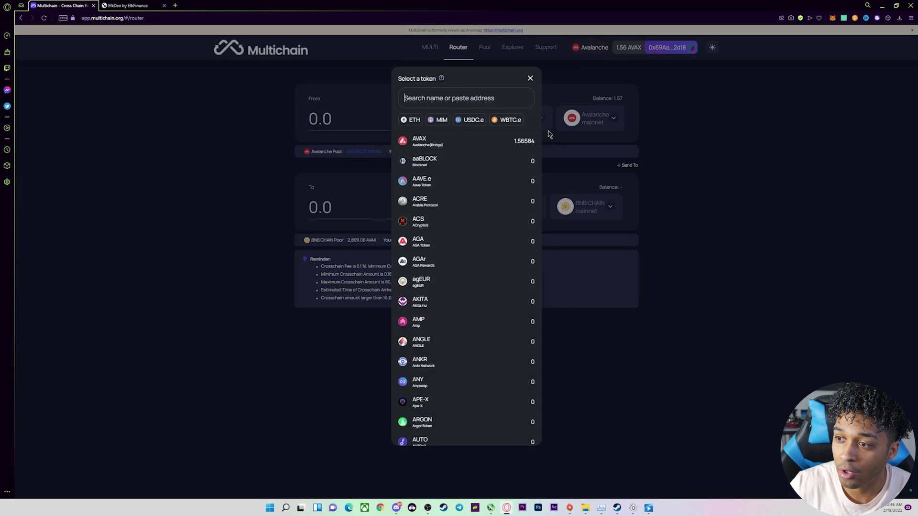
pyautogui.click(461, 145)
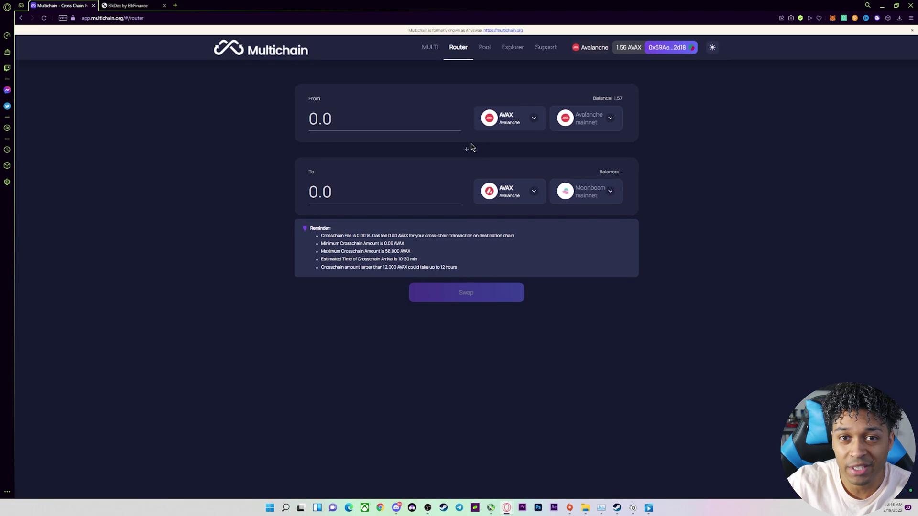
pyautogui.click(608, 192)
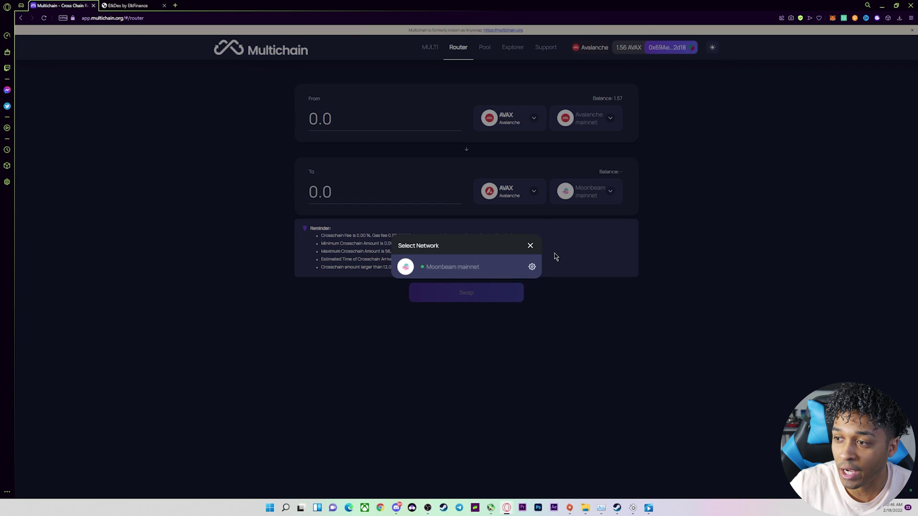
pyautogui.click(645, 229)
# Try USDT.e as the send token and review its destination networks.
pyautogui.click(524, 116)
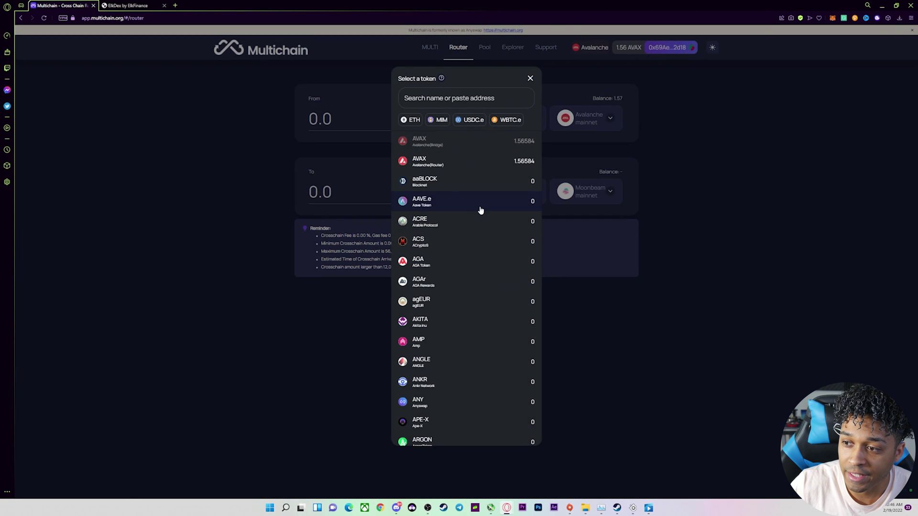
pyautogui.scroll(-5, 474, 215)
pyautogui.scroll(-5, 477, 301)
pyautogui.scroll(-5, 479, 309)
pyautogui.scroll(-5, 478, 308)
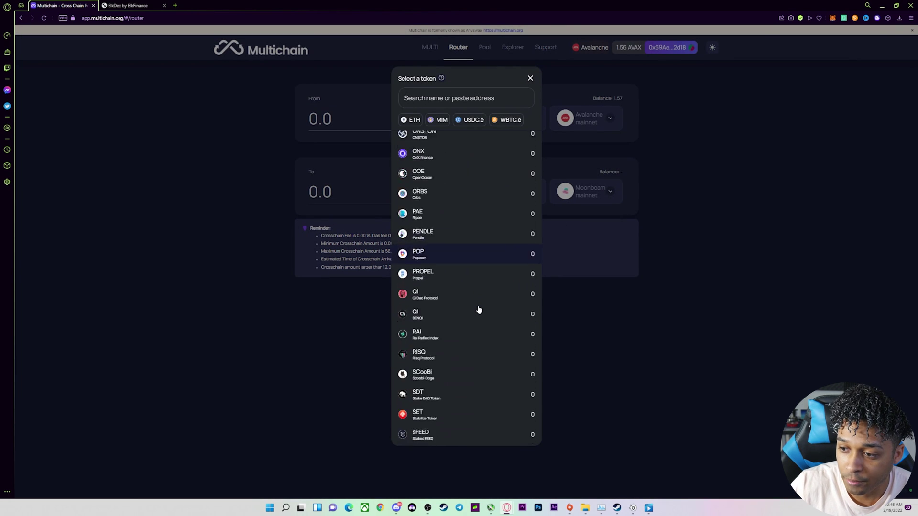
pyautogui.scroll(-3, 476, 305)
pyautogui.scroll(-2, 470, 297)
pyautogui.scroll(-5, 470, 297)
pyautogui.scroll(-5, 473, 323)
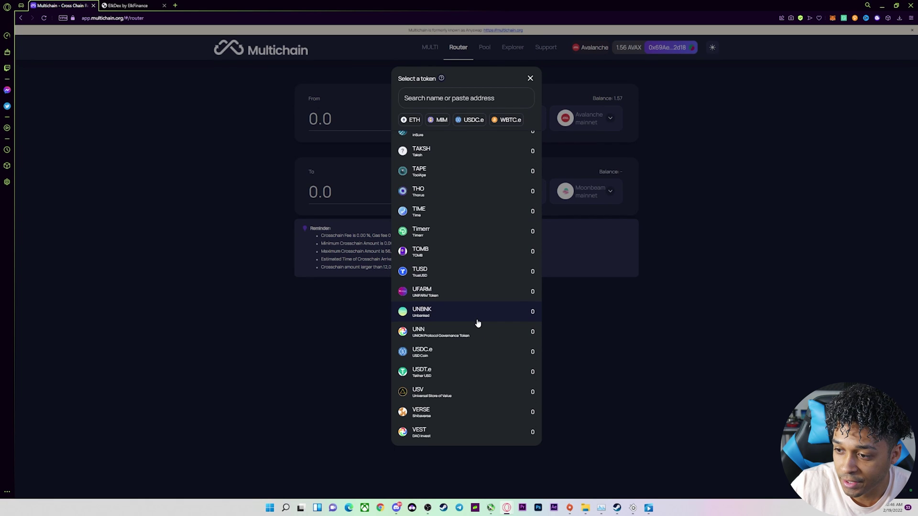
pyautogui.scroll(-2, 470, 359)
pyautogui.click(470, 370)
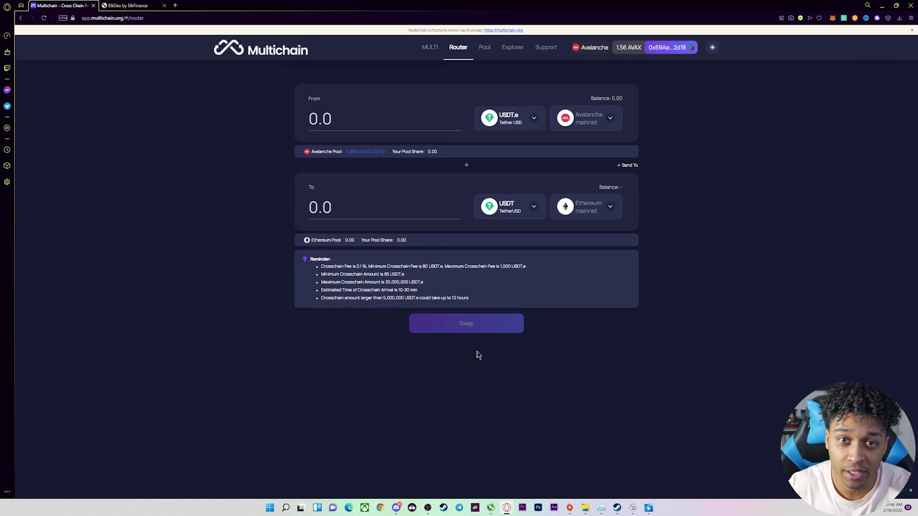
pyautogui.click(606, 211)
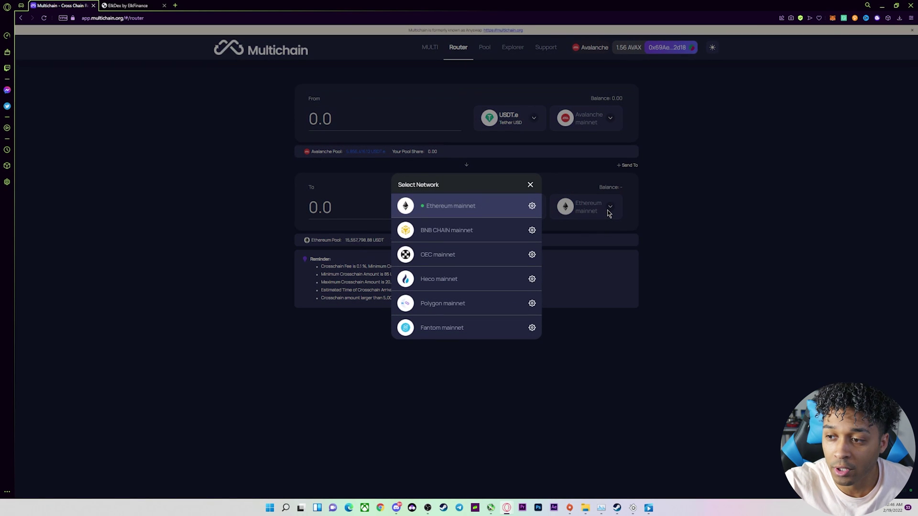
pyautogui.click(530, 184)
# Switch the send token to AVAX (Router), bound for Ethereum mainnet.
pyautogui.click(530, 120)
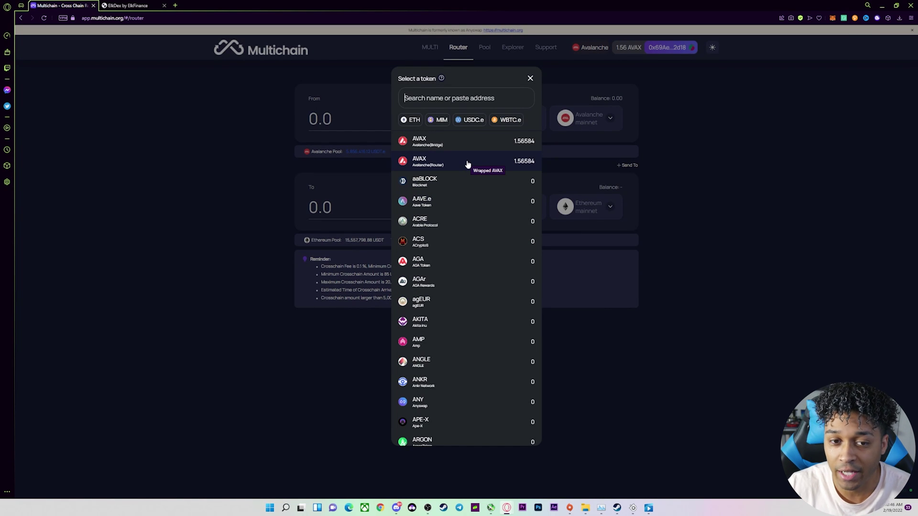
pyautogui.click(467, 164)
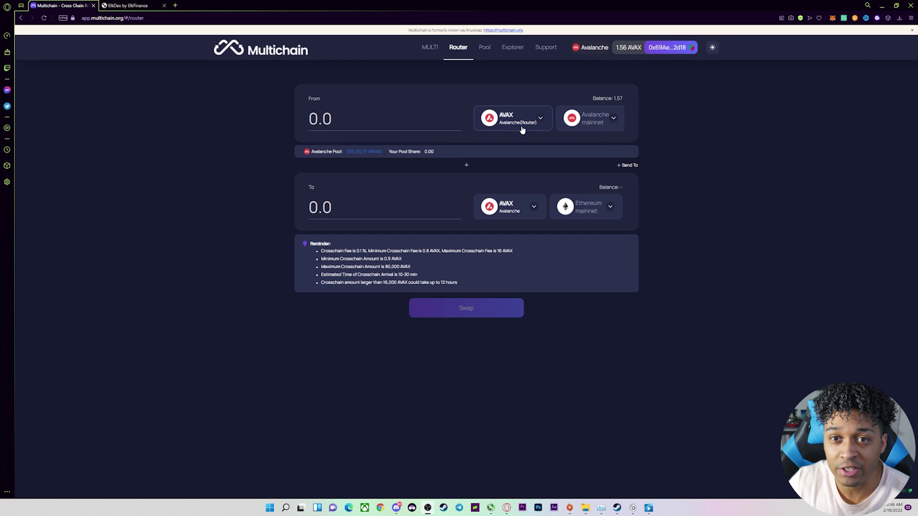
pyautogui.click(613, 214)
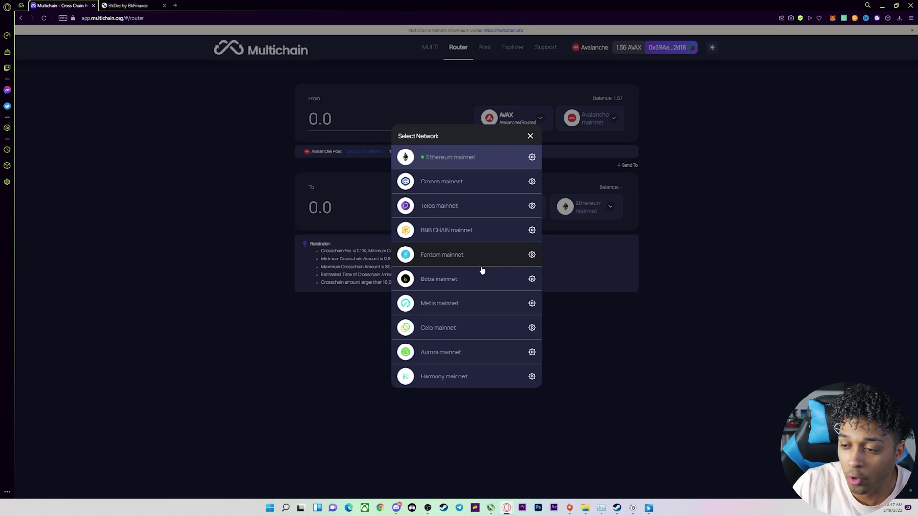
# Bridge 0.3 AVAX from Avalanche to Fantom mainnet for 0.22 received, and confirm the review.
pyautogui.click(466, 258)
pyautogui.click(359, 119)
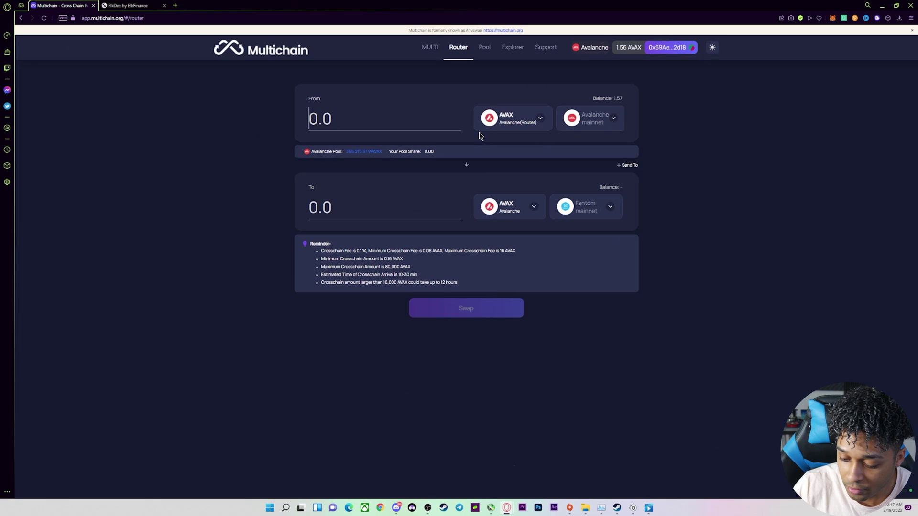
pyautogui.write('.5')
pyautogui.press('BackSpace')
pyautogui.write('3')
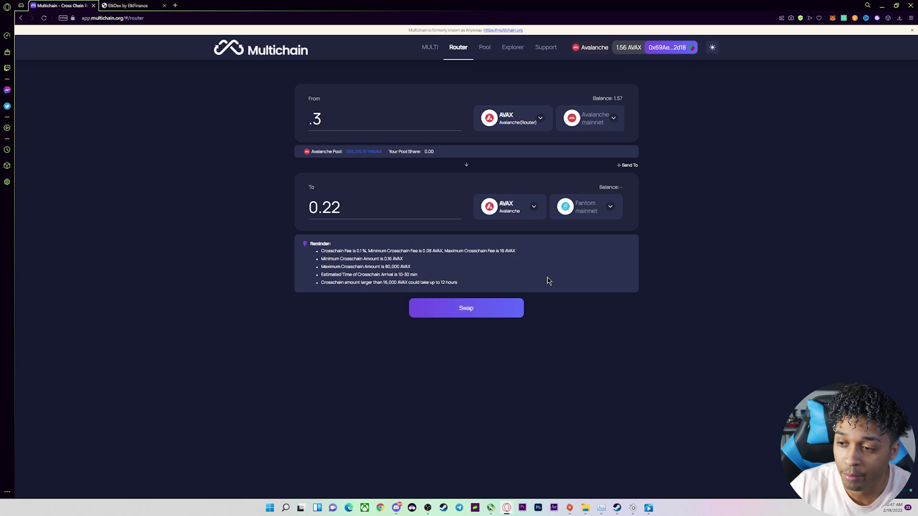
pyautogui.click(478, 312)
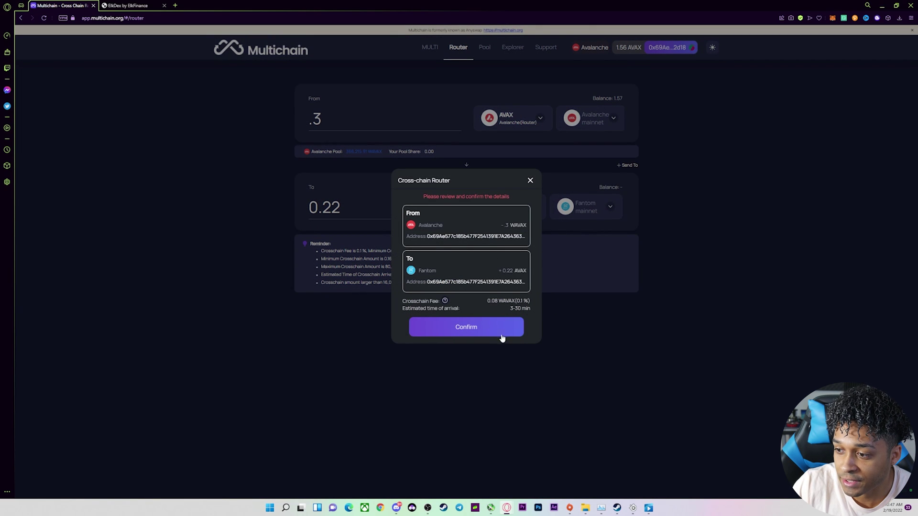
pyautogui.click(487, 331)
# Approve the 0.3 AVAX bridge in MetaMask and dismiss the success details.
pyautogui.moveTo(847, 5); pyautogui.dragTo(395, 74)
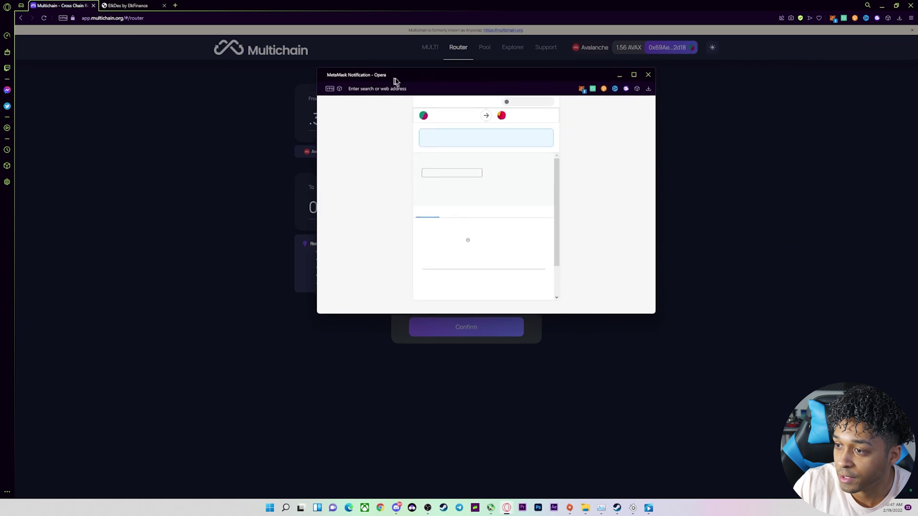
pyautogui.click(538, 286)
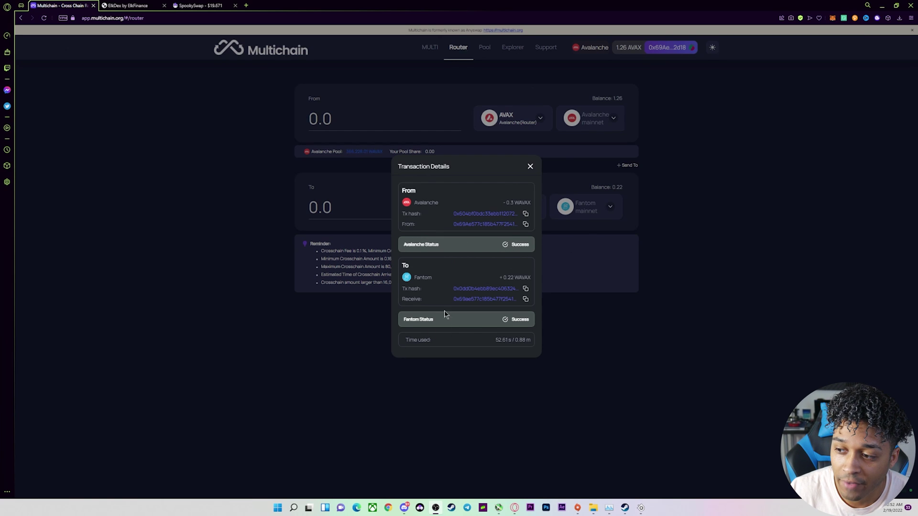
pyautogui.click(529, 166)
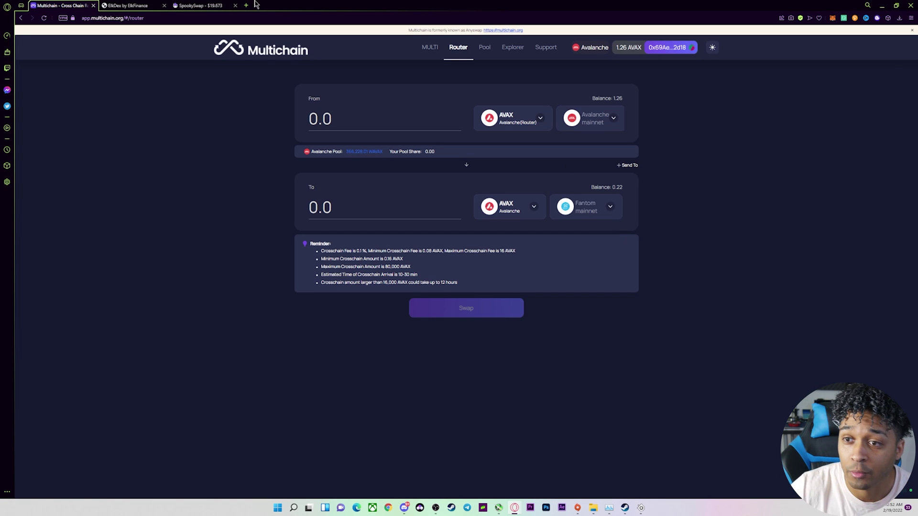
# Go to SpookySwap and switch the wallet network to Fantom Opera.
pyautogui.click(200, 6)
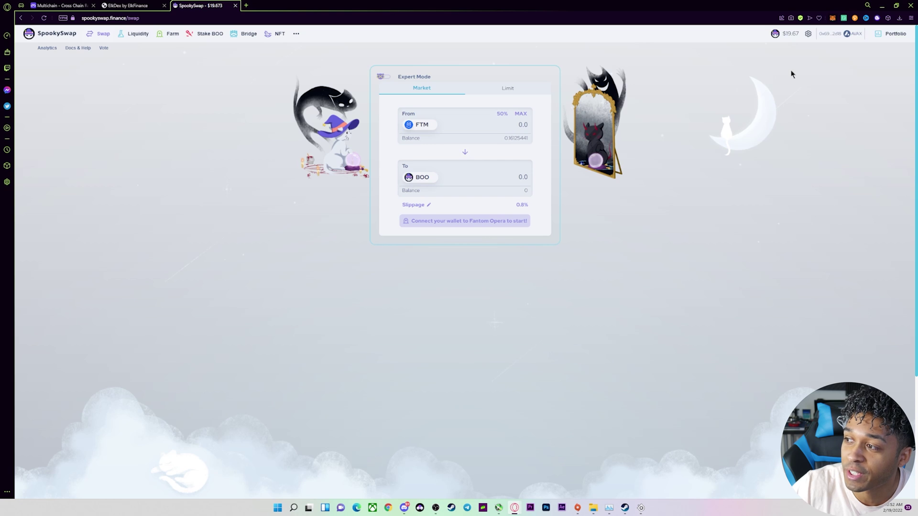
pyautogui.click(832, 18)
pyautogui.click(797, 41)
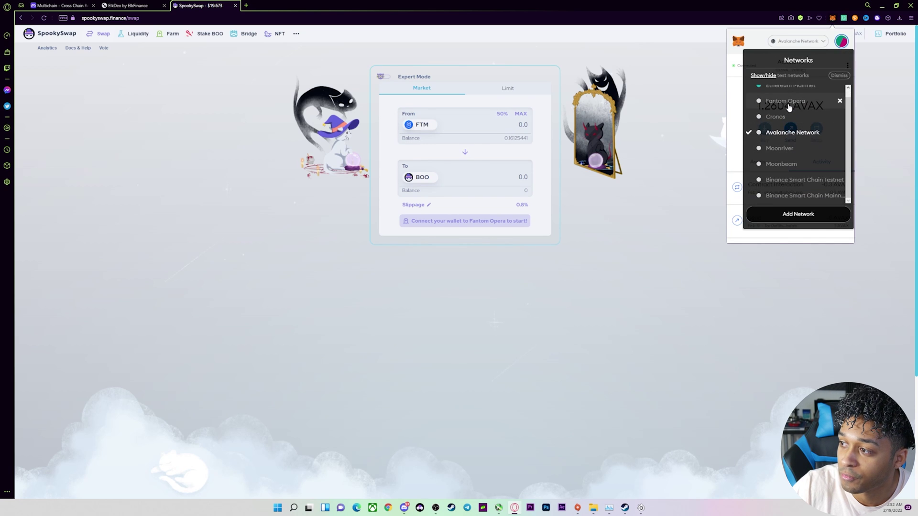
pyautogui.click(717, 217)
pyautogui.click(624, 198)
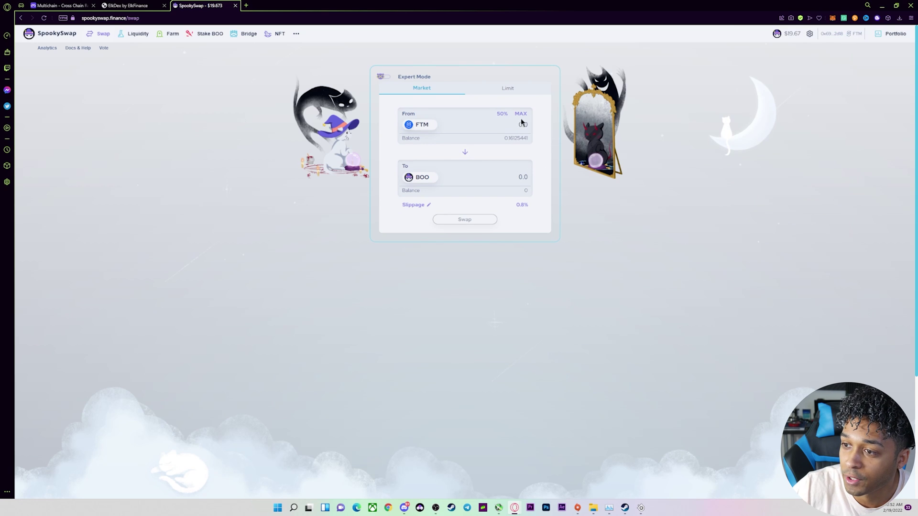
# Sell the full 0.22 AVAX balance for an estimated 9.9502 FTM.
pyautogui.click(465, 152)
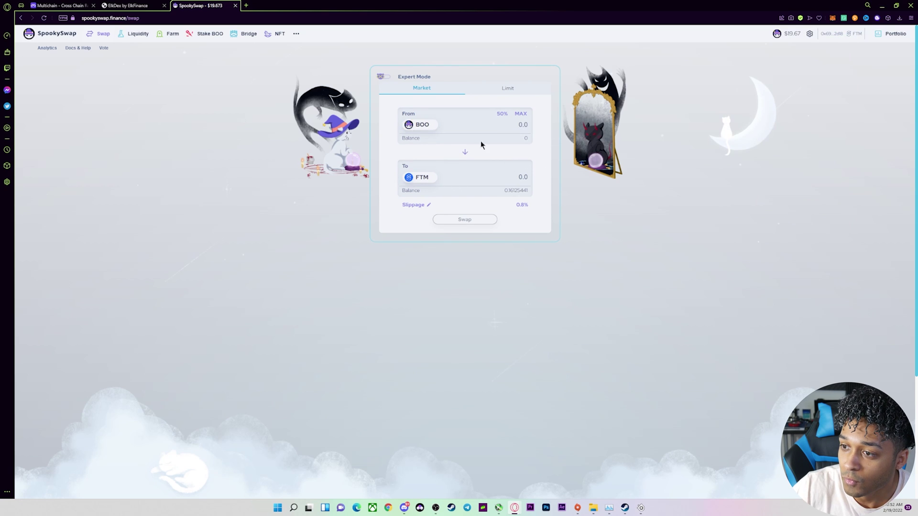
pyautogui.click(418, 125)
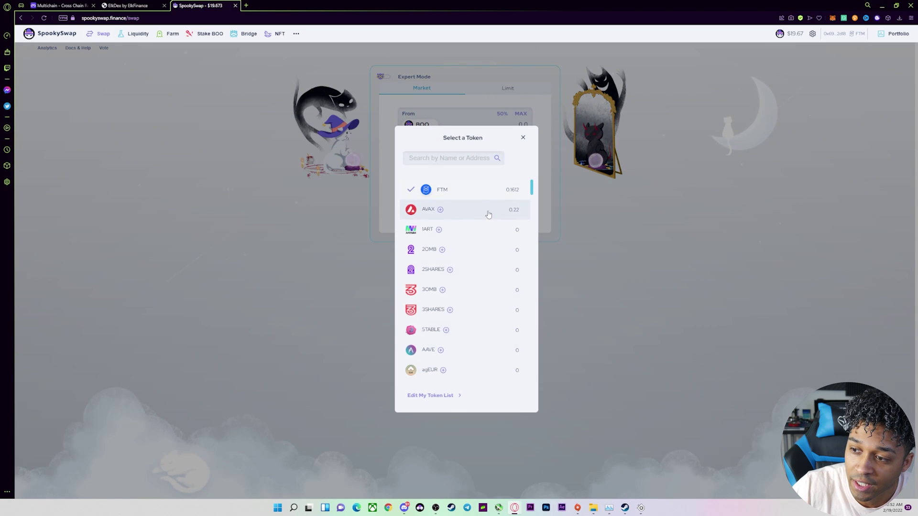
pyautogui.click(489, 213)
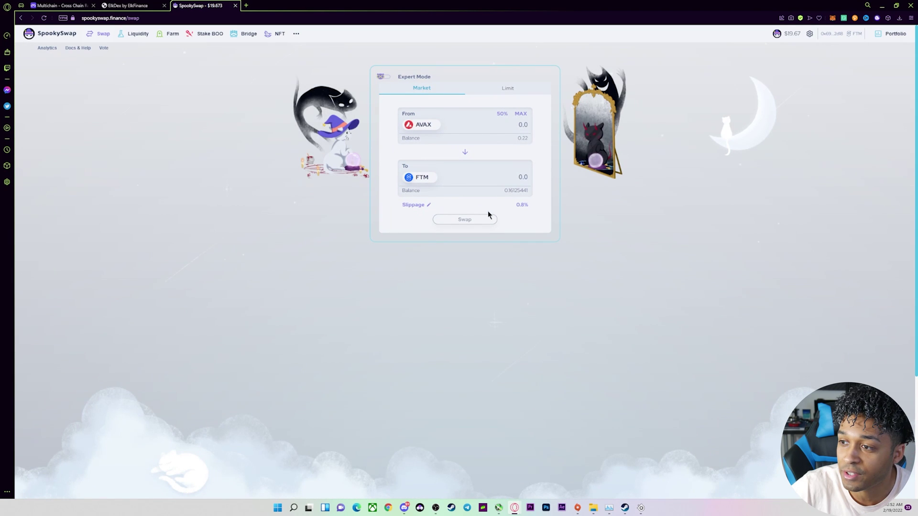
pyautogui.click(521, 114)
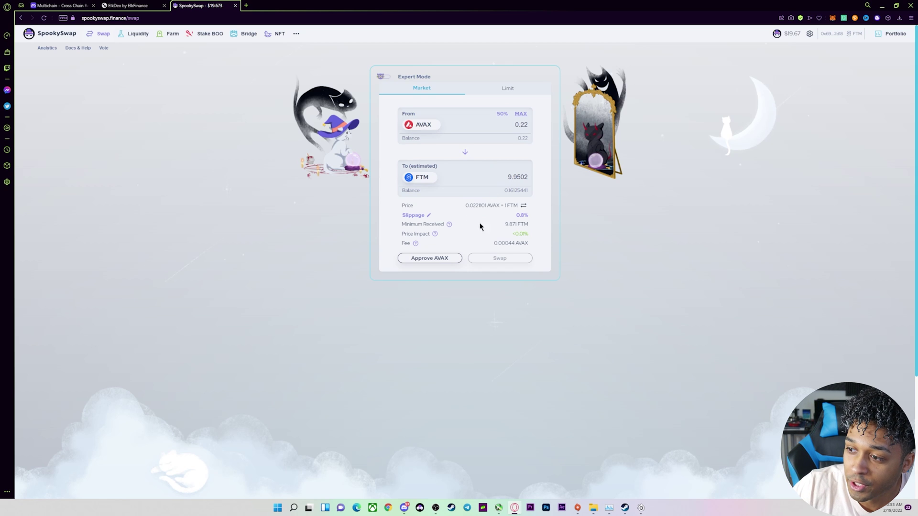
# Lower the swap slippage tolerance from 0.8% to 0.01%, giving a 9.949 FTM minimum.
pyautogui.click(428, 216)
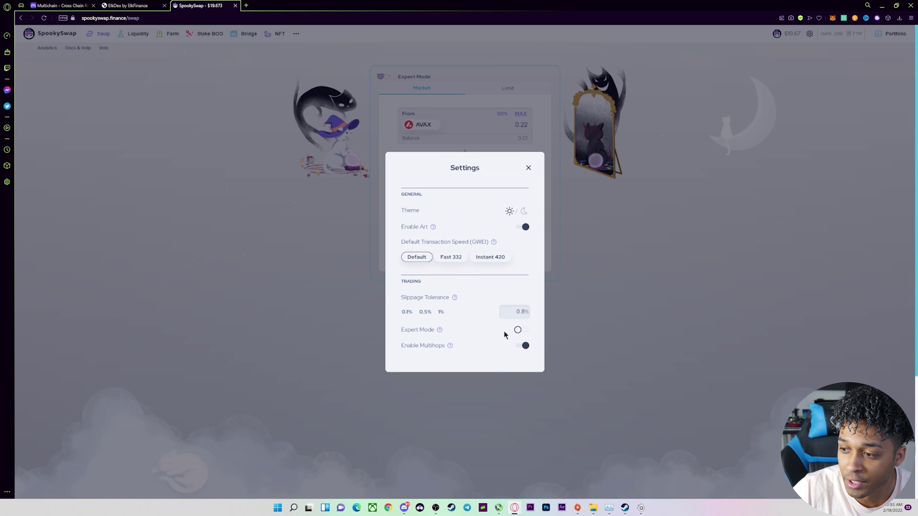
pyautogui.click(526, 310)
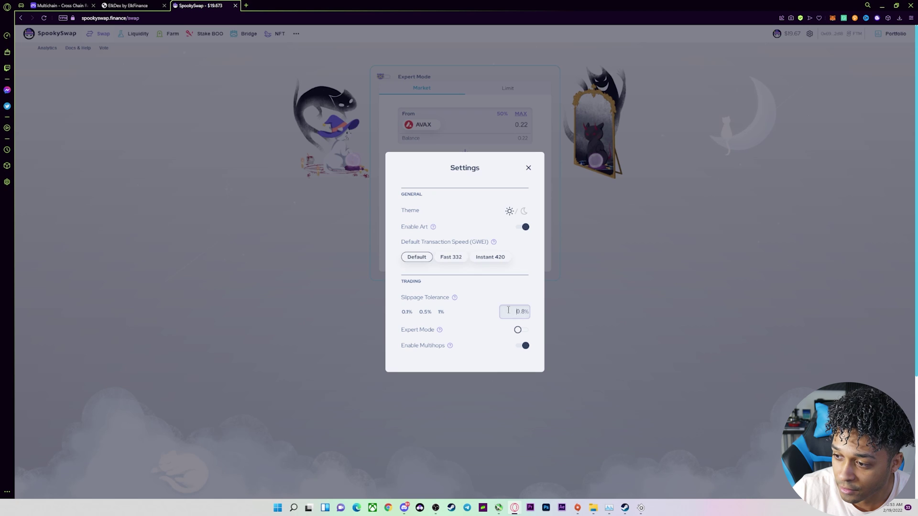
pyautogui.press('BackSpace')
pyautogui.press('BackSpace')
pyautogui.press('BackSpace')
pyautogui.write('.01')
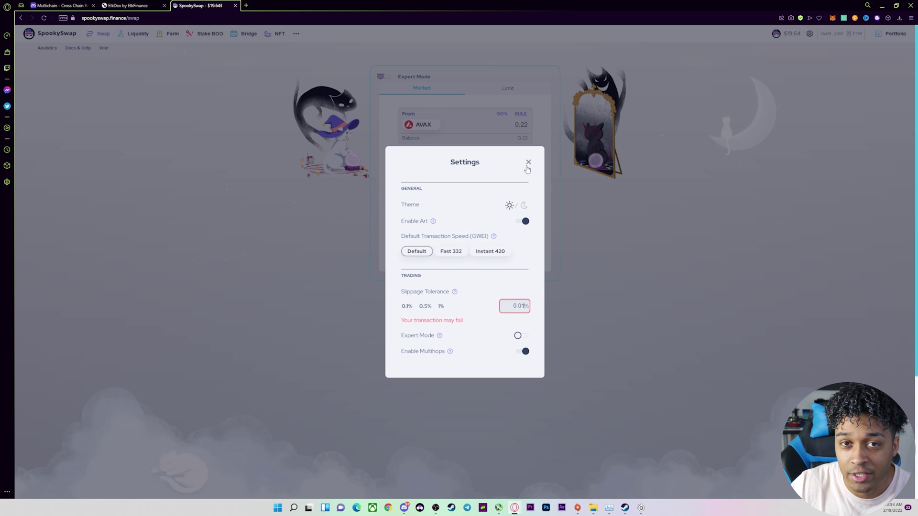
pyautogui.click(530, 165)
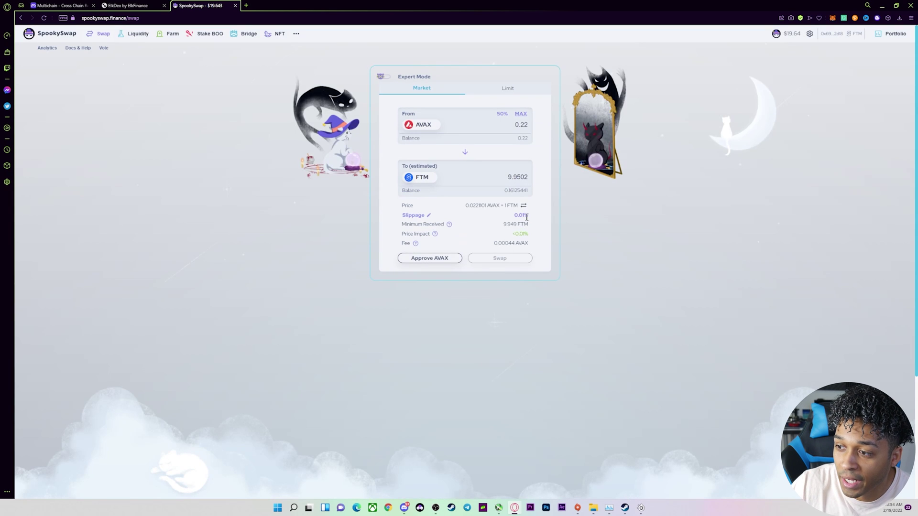
# Approve AVAX spending for the swap and confirm it in MetaMask.
pyautogui.moveTo(514, 214); pyautogui.dragTo(531, 215)
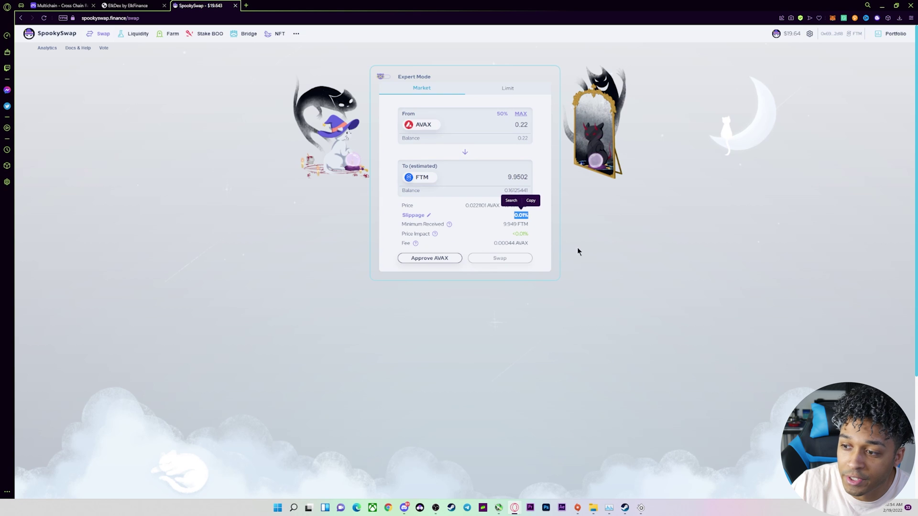
pyautogui.click(429, 258)
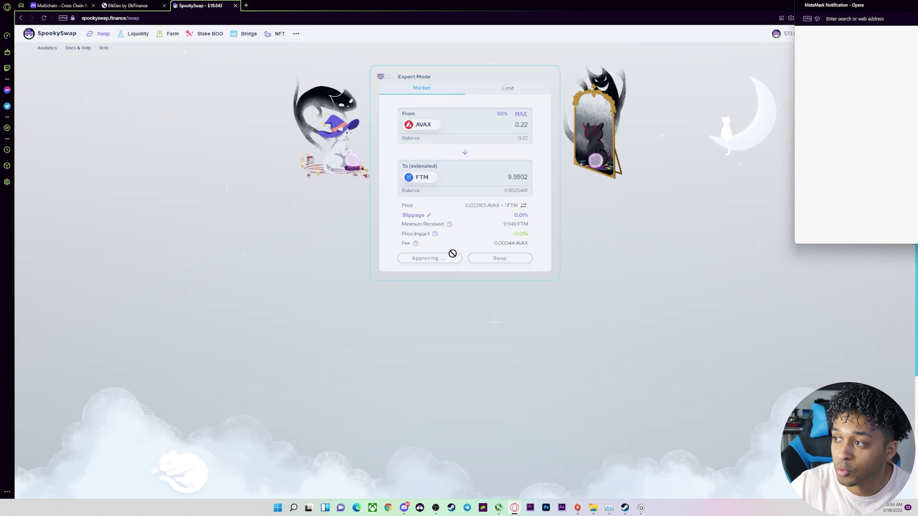
pyautogui.moveTo(894, 9); pyautogui.dragTo(505, 38)
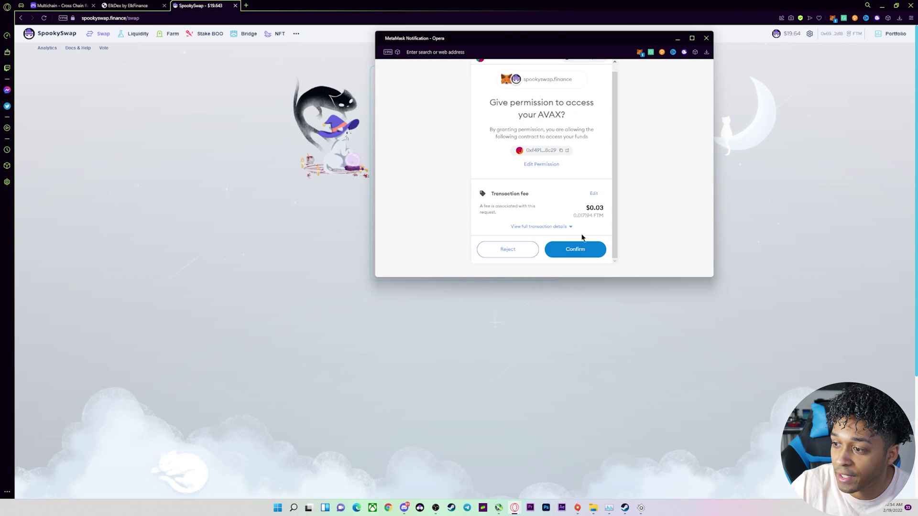
pyautogui.click(580, 251)
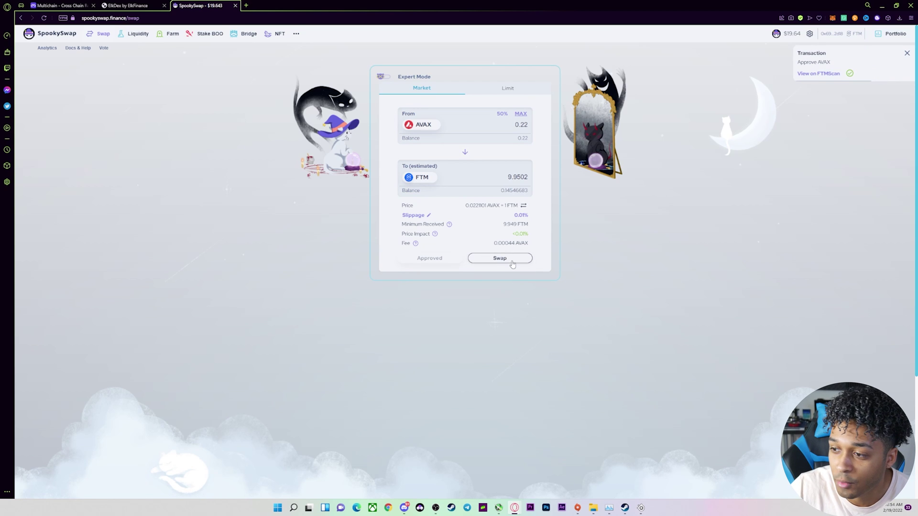
# Swap 0.22 AVAX for FTM, confirm in MetaMask, and reverse the pair to FTM→AVAX.
pyautogui.click(505, 263)
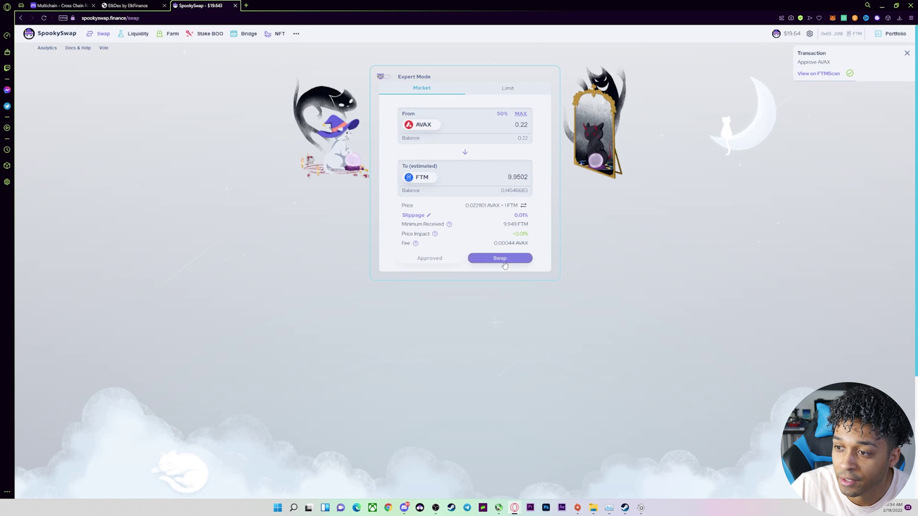
pyautogui.moveTo(857, 11); pyautogui.dragTo(388, 72)
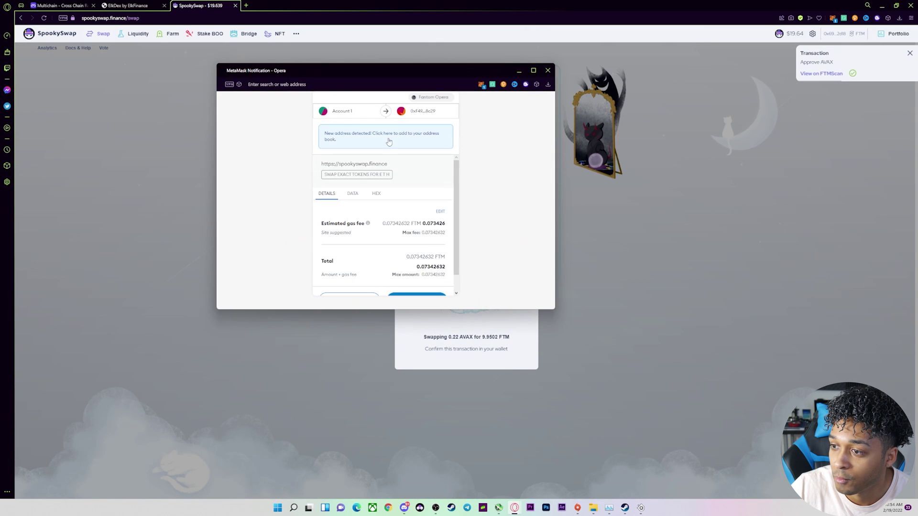
pyautogui.scroll(-2, 387, 215)
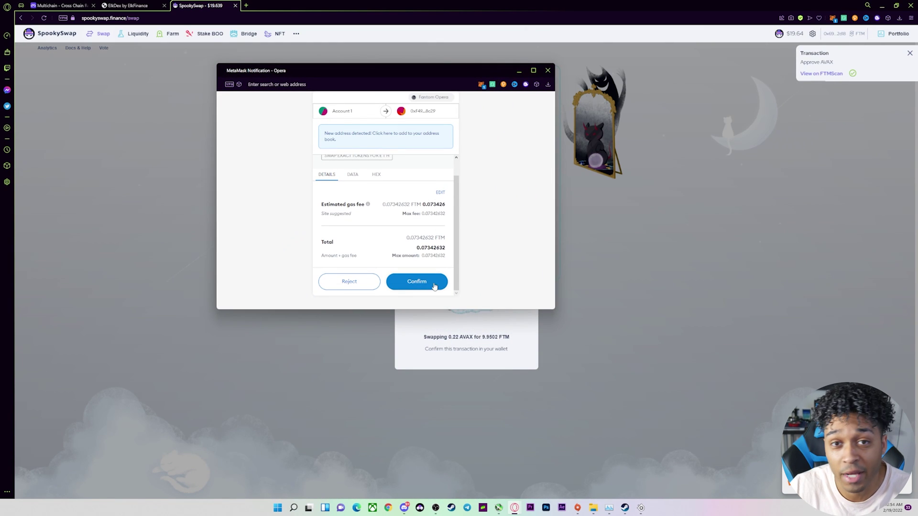
pyautogui.click(433, 286)
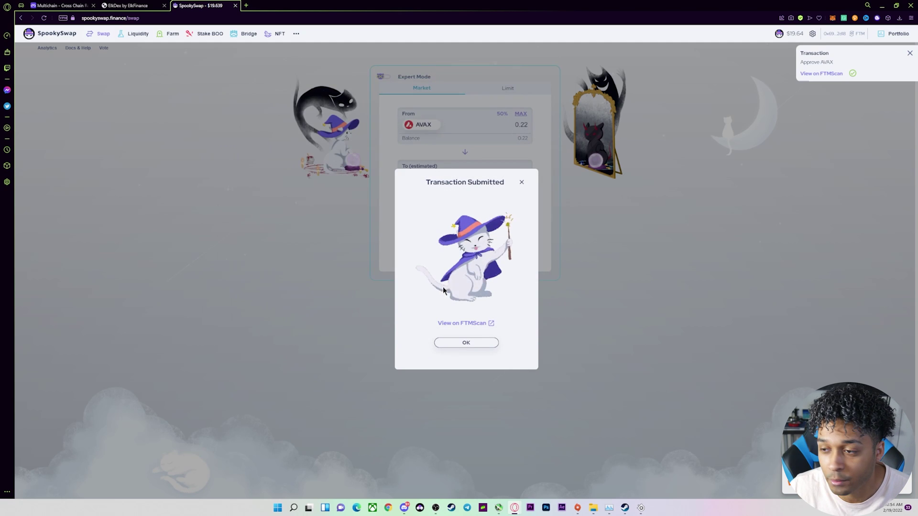
pyautogui.click(466, 343)
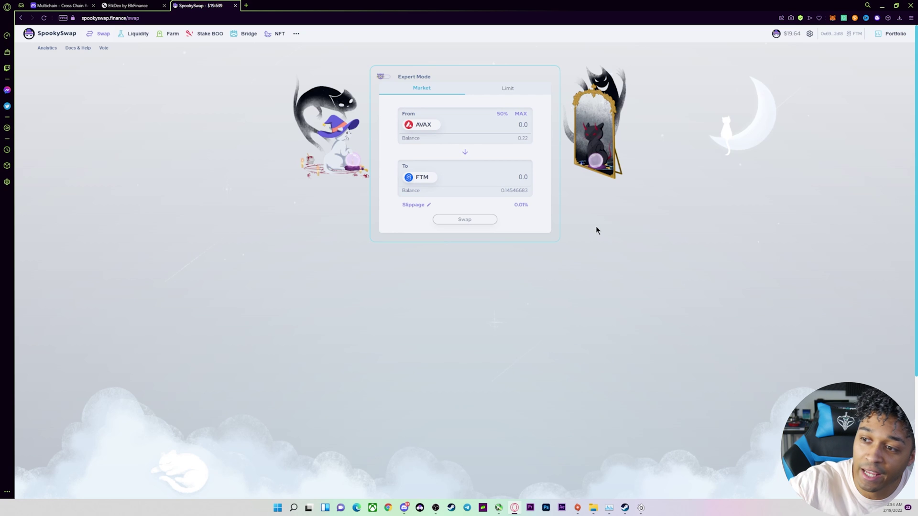
pyautogui.click(465, 152)
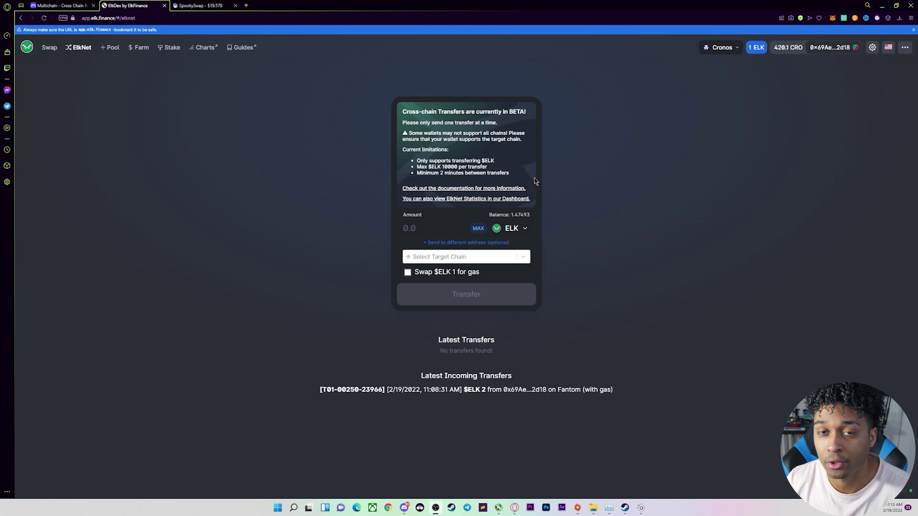
# Leave the ElkNet page listing the incoming 2 ELK for Elk Finance's Swap page.
pyautogui.click(50, 47)
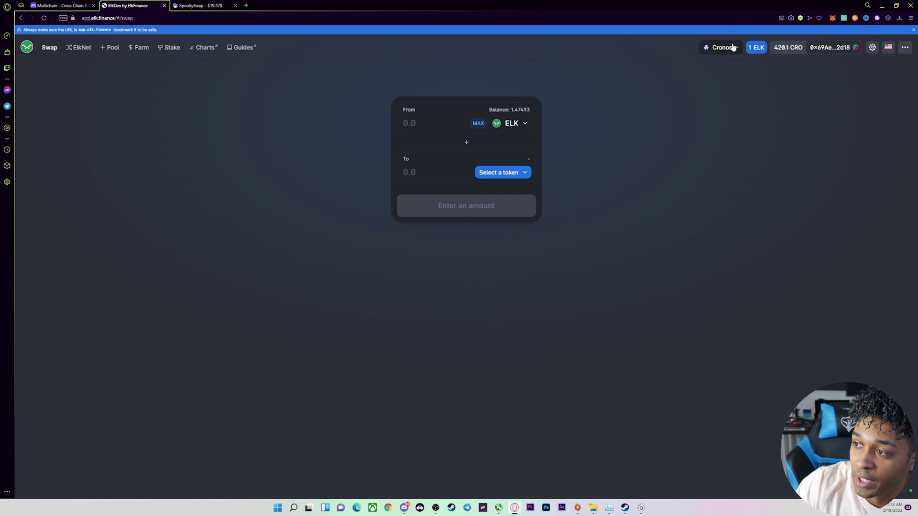
# Stay on Cronos and choose CRO as the token to sell.
pyautogui.click(719, 48)
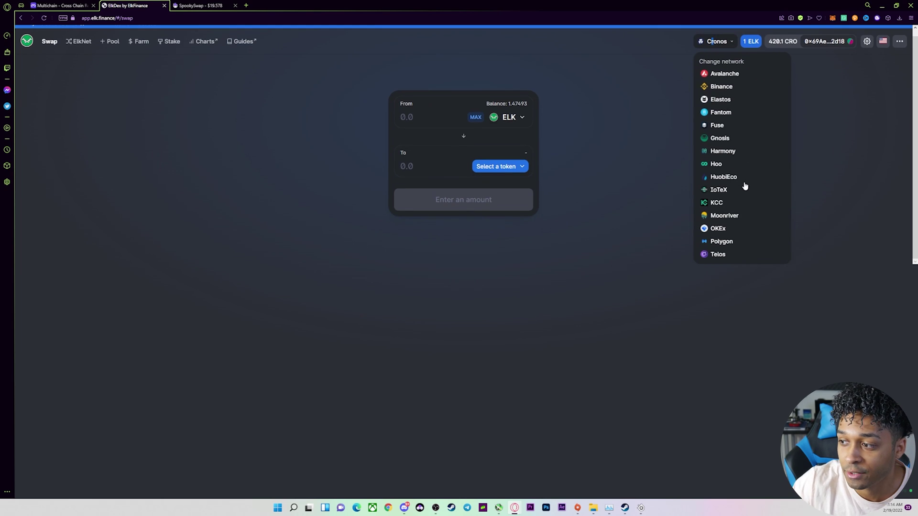
pyautogui.click(584, 162)
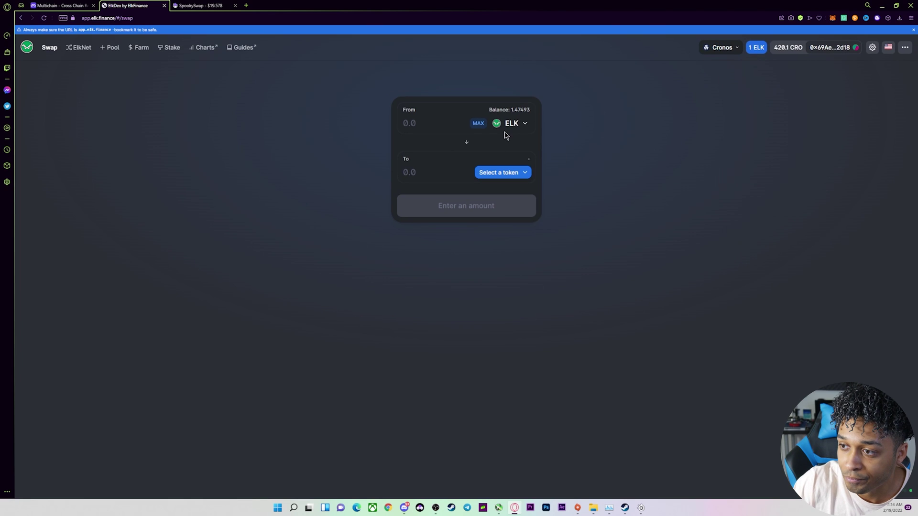
pyautogui.click(506, 123)
pyautogui.press('Escape')
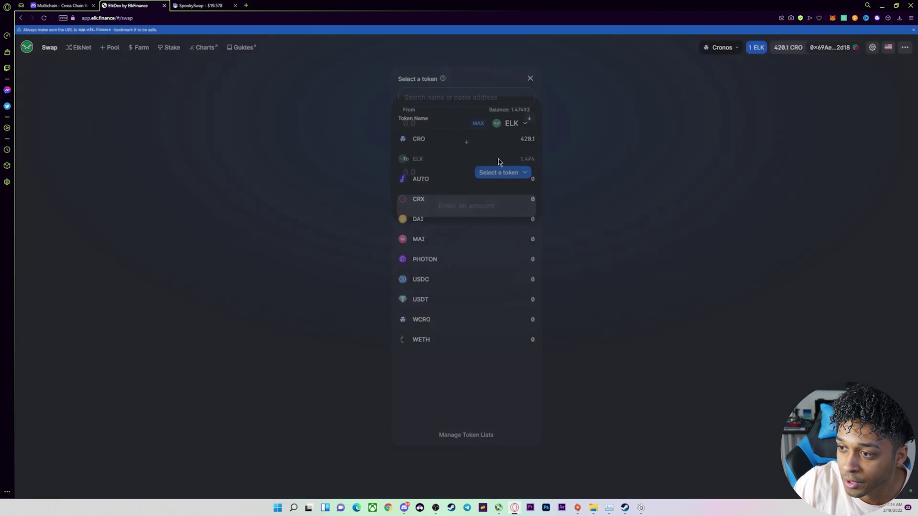
pyautogui.click(466, 142)
pyautogui.click(501, 123)
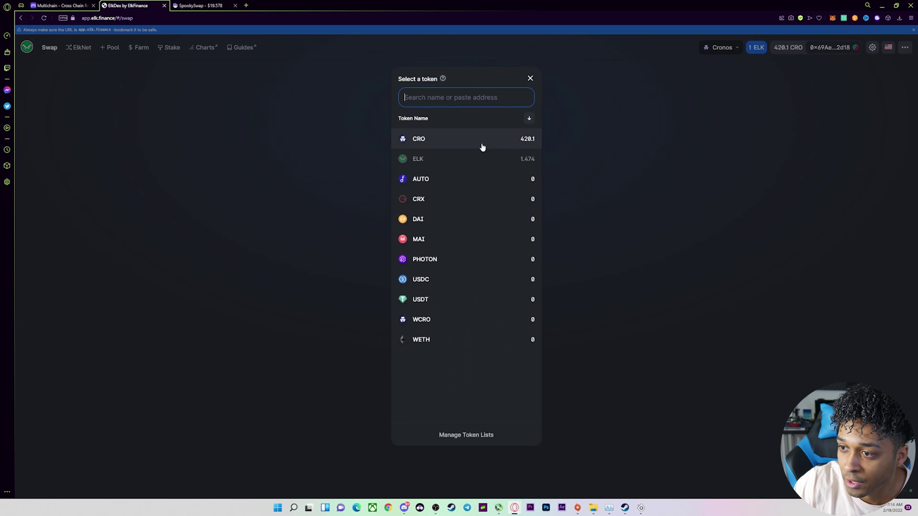
pyautogui.click(479, 139)
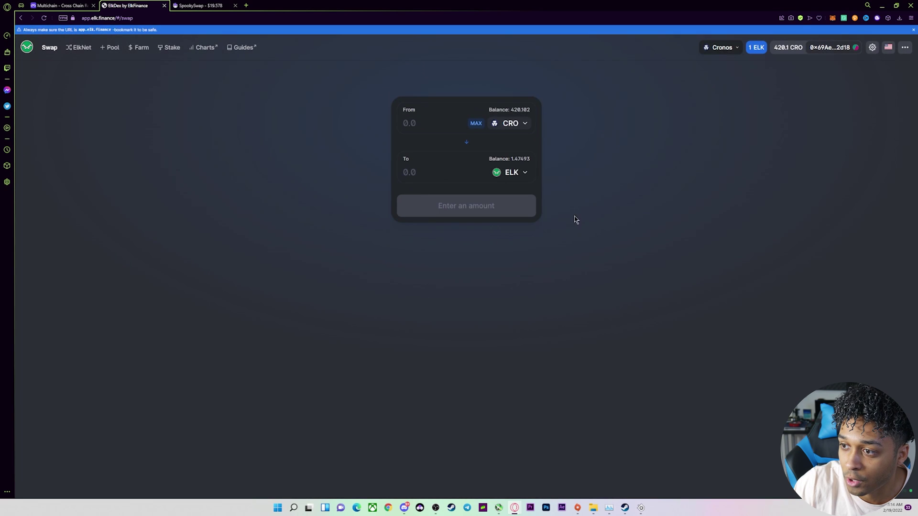
# Swap 415 CRO for about 67.0474 ELK and confirm the swap details.
pyautogui.click(476, 123)
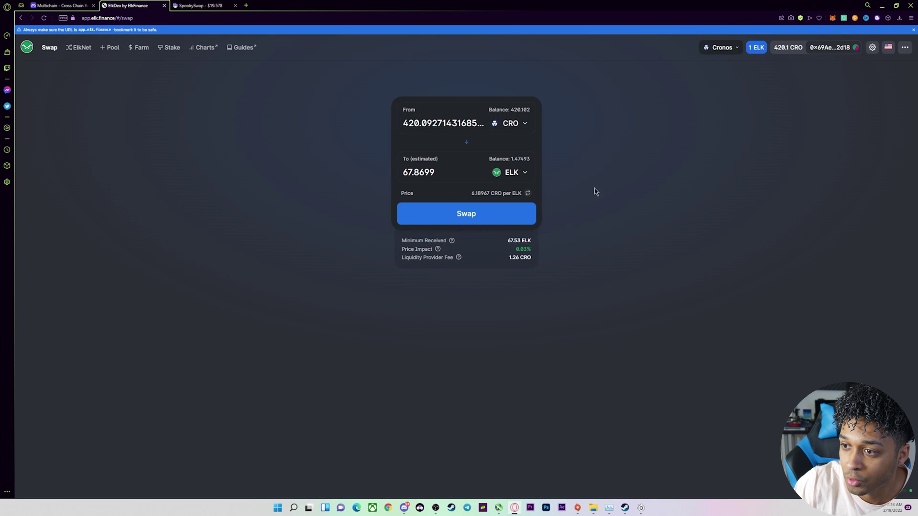
pyautogui.click(477, 123)
pyautogui.press('BackSpace')
pyautogui.press('BackSpace')
pyautogui.press('BackSpace')
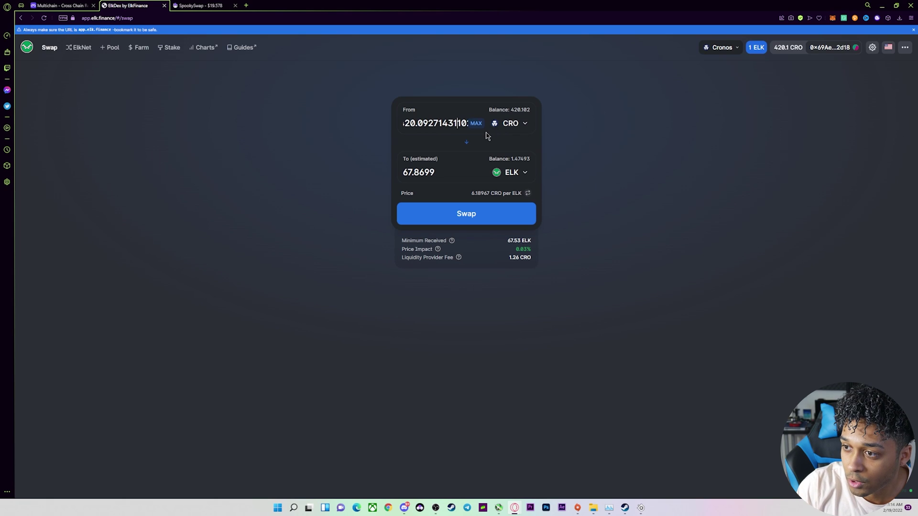
pyautogui.write('024308')
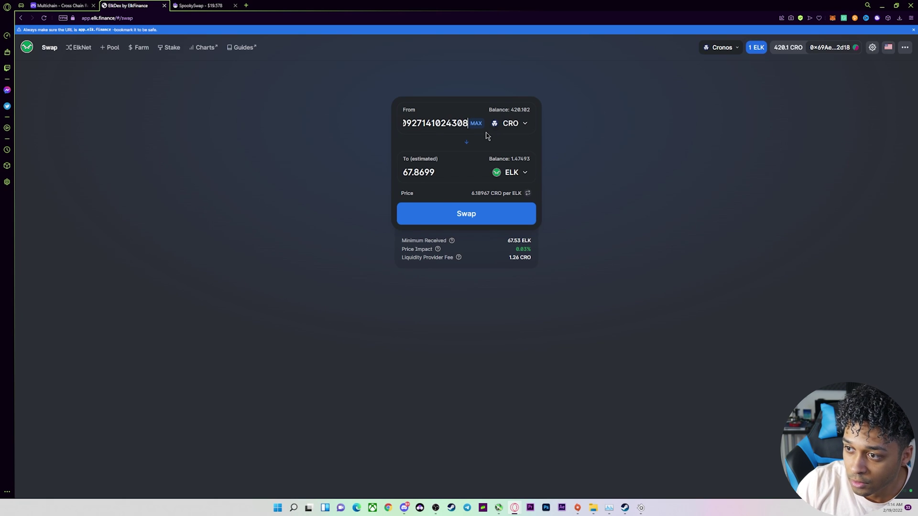
pyautogui.press('BackSpace')
pyautogui.press('BackSpace')
pyautogui.press('BackSpace')
pyautogui.press('BackSpace')
pyautogui.write('420.')
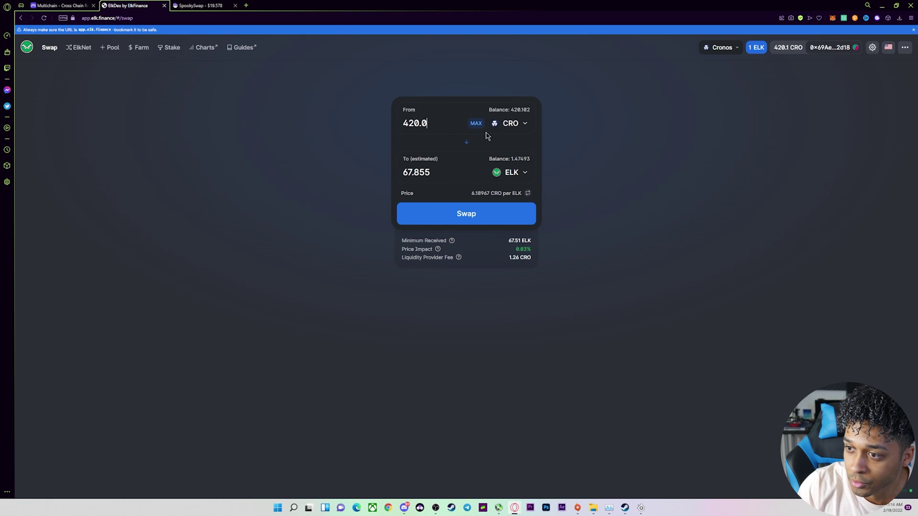
pyautogui.press('BackSpace')
pyautogui.press('BackSpace')
pyautogui.press('BackSpace')
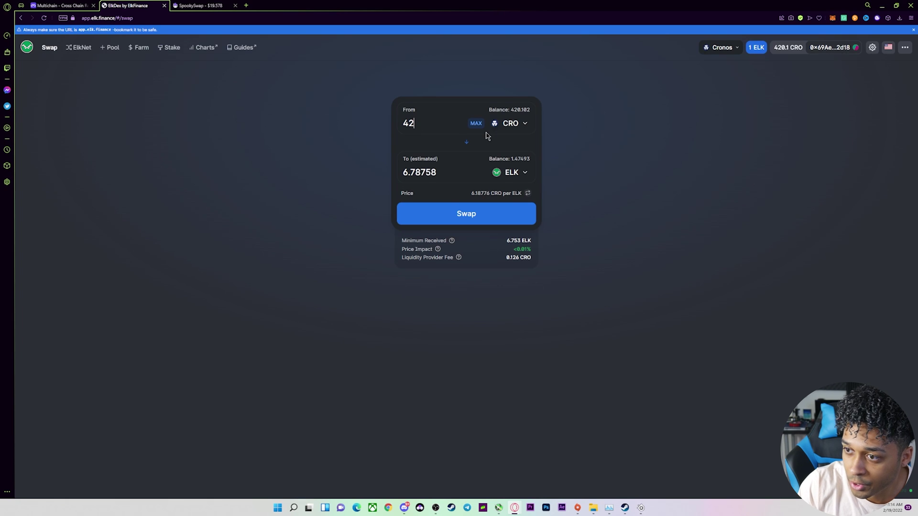
pyautogui.write('15')
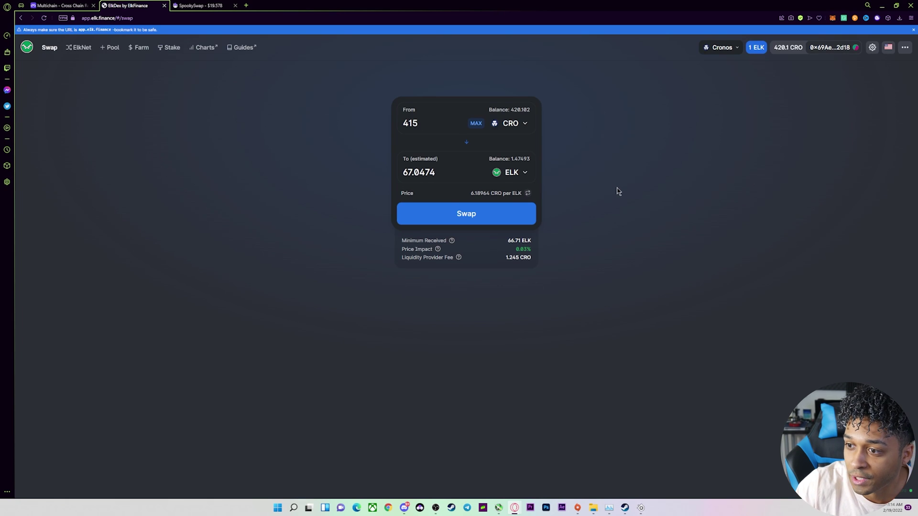
pyautogui.click(466, 213)
pyautogui.click(494, 313)
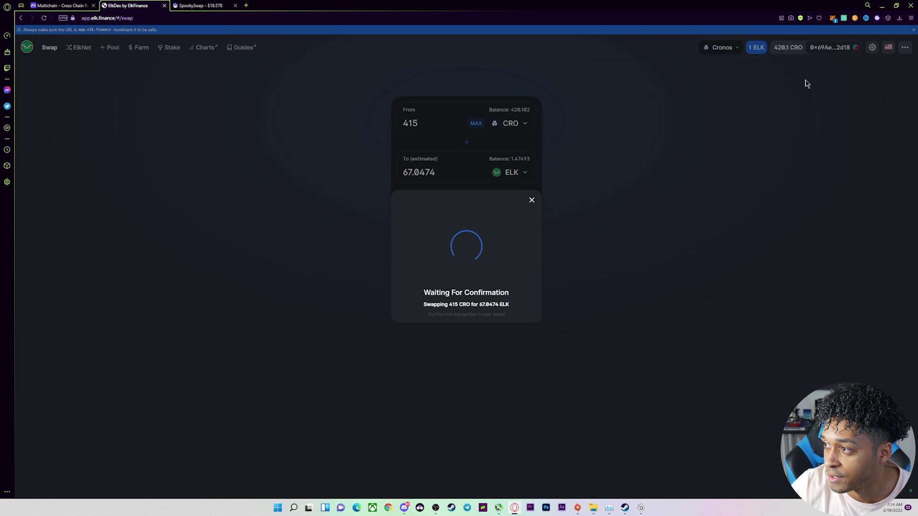
pyautogui.scroll(-3, 789, 157)
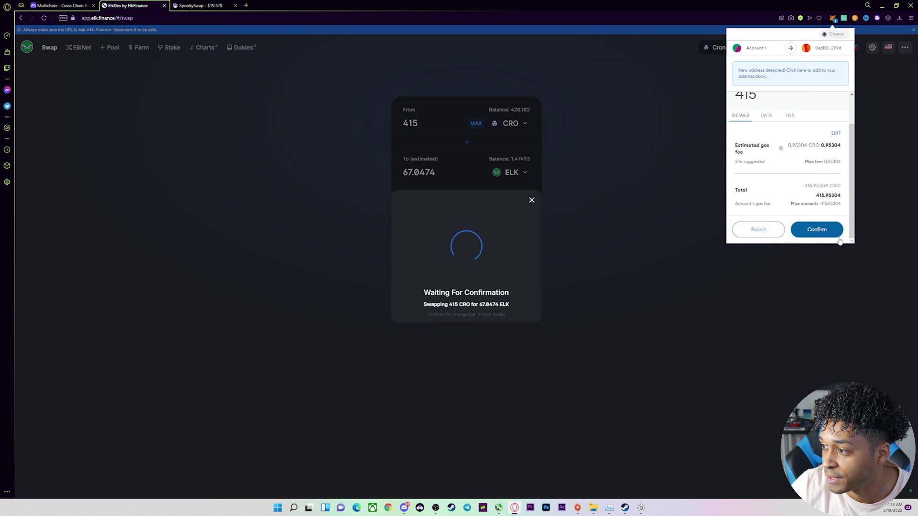
# Approve the CRO-to-ELK swap in MetaMask, leaving 68.5224 ELK and 4.41844 CRO.
pyautogui.click(817, 229)
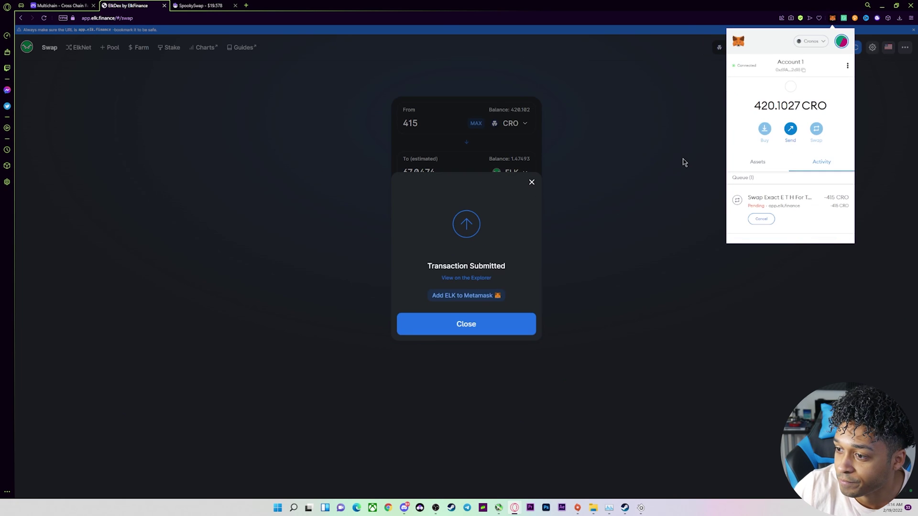
pyautogui.click(466, 323)
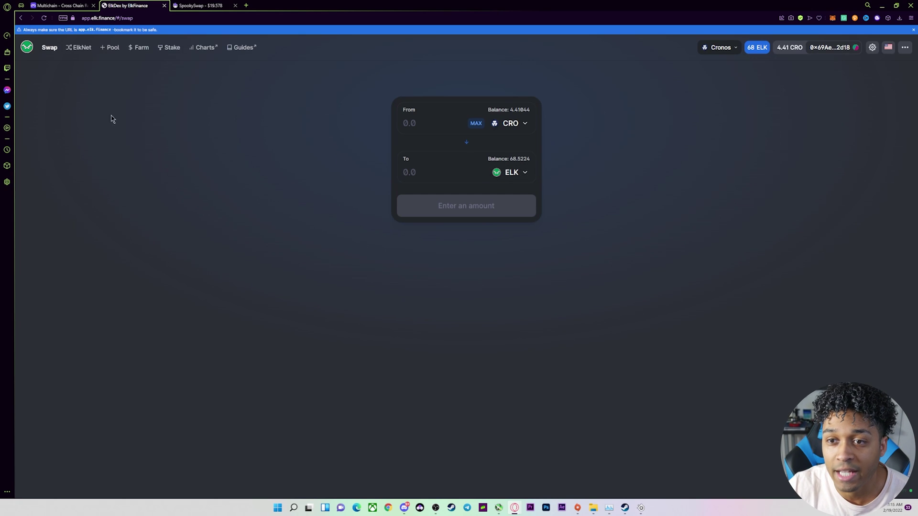
pyautogui.click(81, 48)
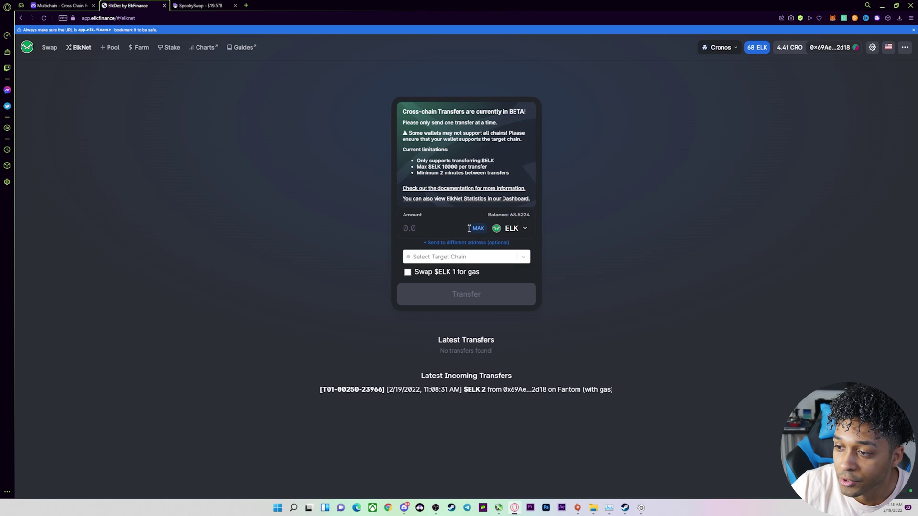
# Reload ElkNet and send the full 68.5224 ELK to Avalanche, swapping 1 ELK for gas.
pyautogui.press('F5')
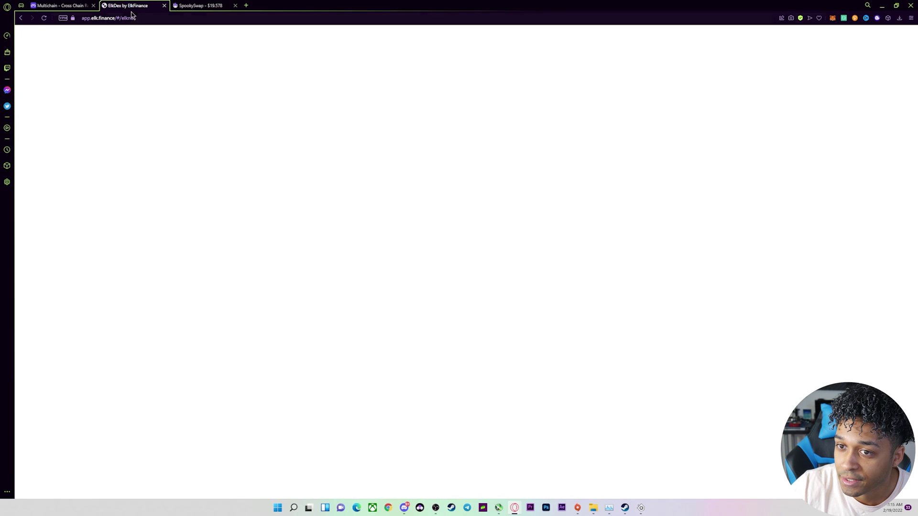
pyautogui.click(44, 17)
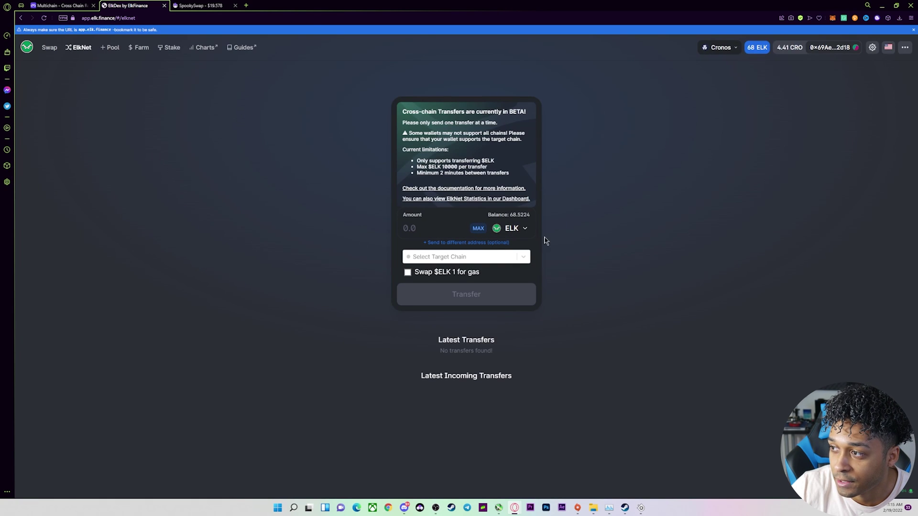
pyautogui.click(480, 228)
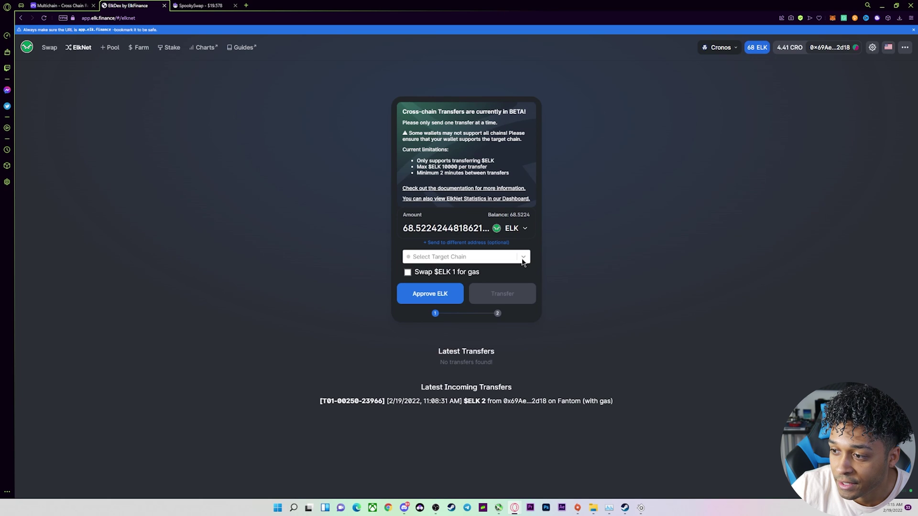
pyautogui.click(524, 257)
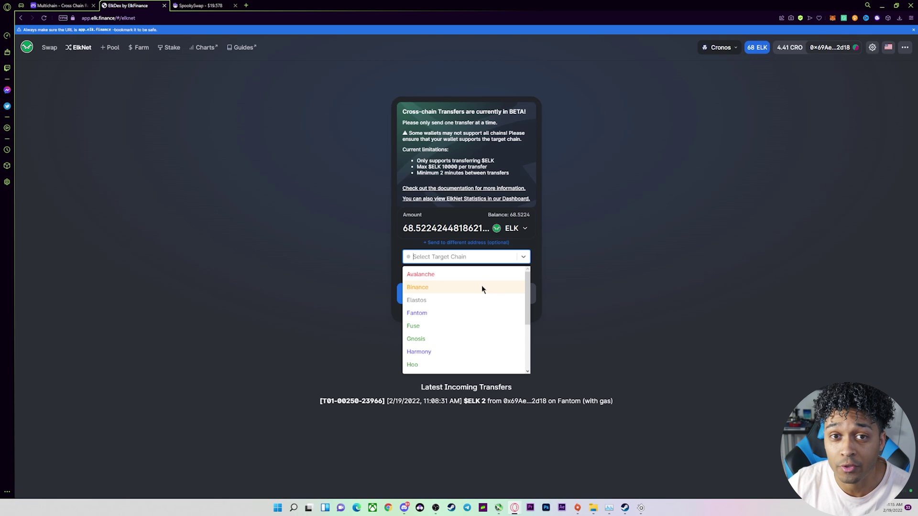
pyautogui.click(447, 275)
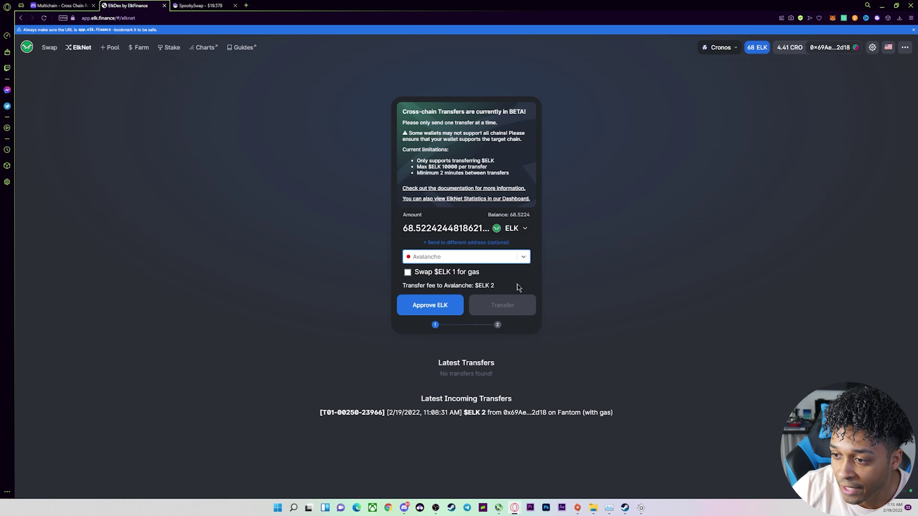
pyautogui.click(407, 271)
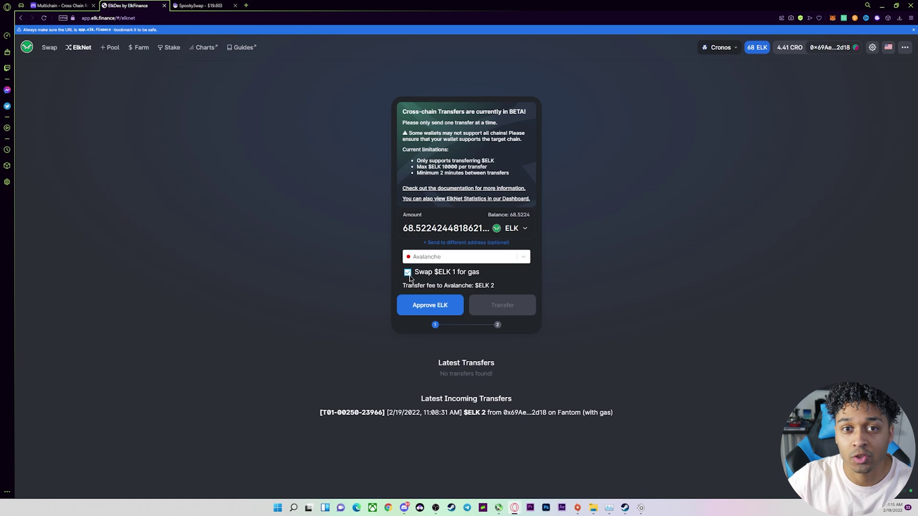
# Approve ELK spending and confirm the 68 ELK transfer to Avalanche in MetaMask.
pyautogui.click(430, 305)
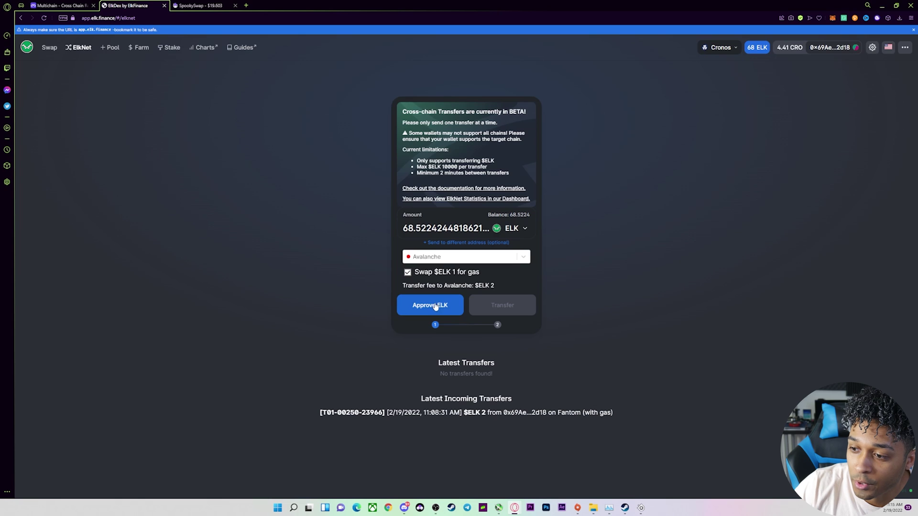
pyautogui.moveTo(825, 16); pyautogui.dragTo(437, 30)
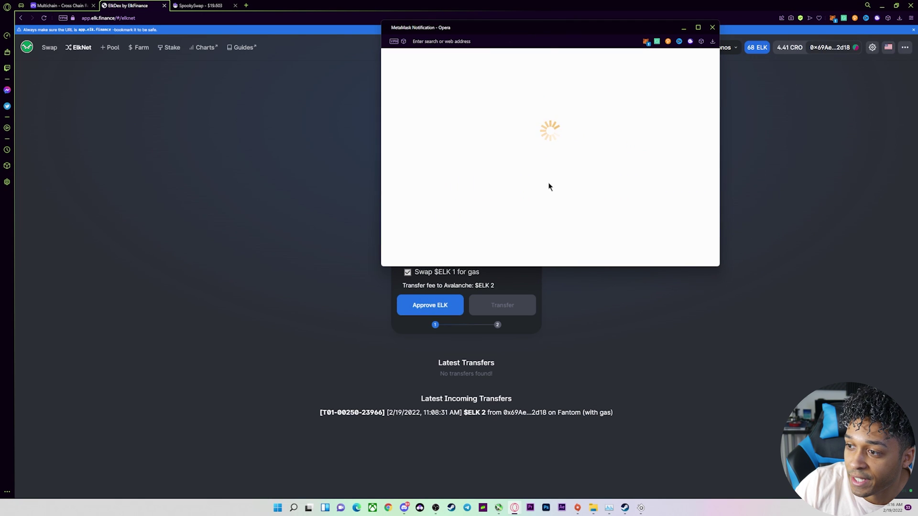
pyautogui.click(587, 243)
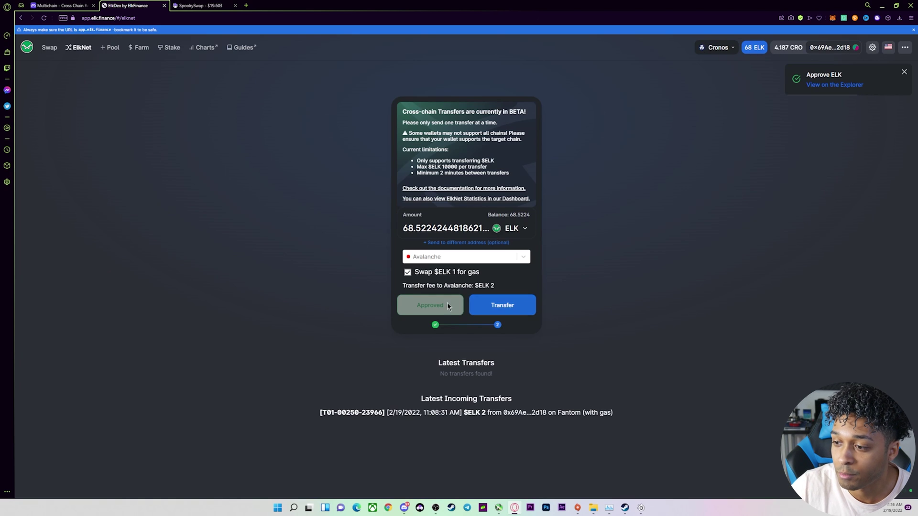
pyautogui.click(532, 309)
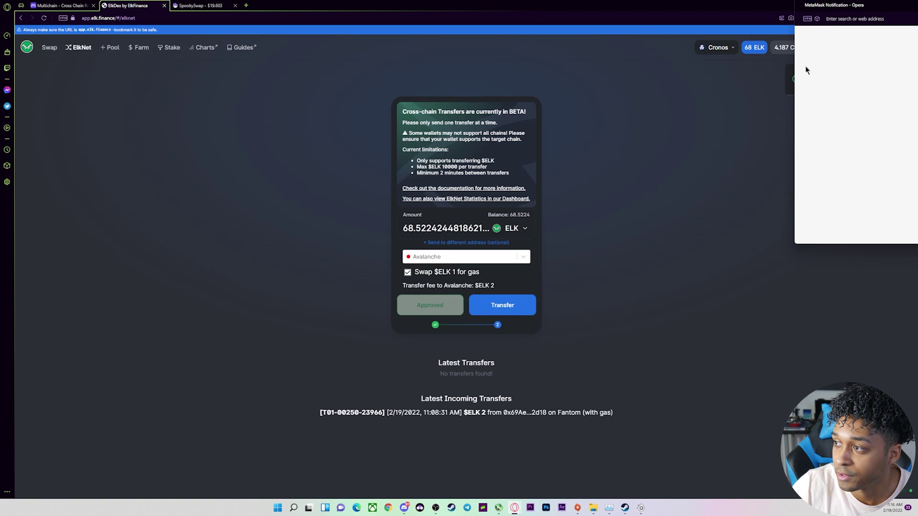
pyautogui.scroll(-1, 592, 215)
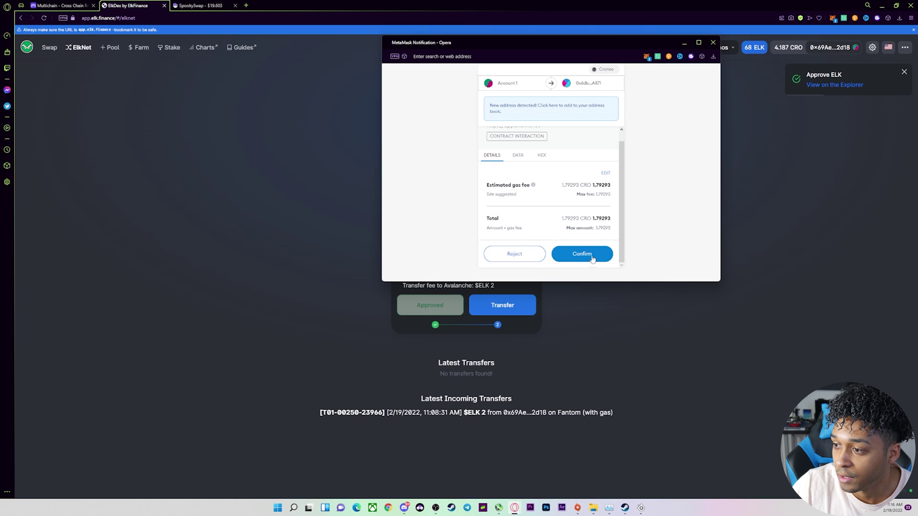
pyautogui.click(592, 256)
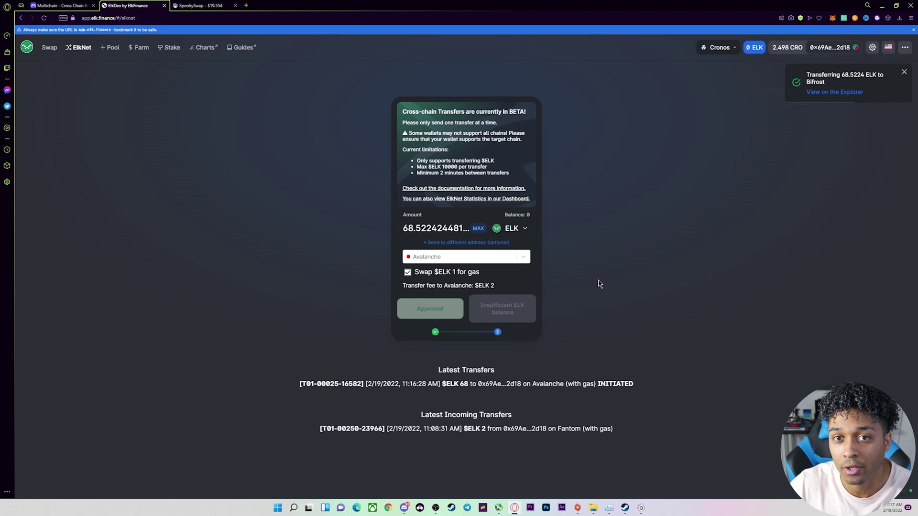
# Show MetaMask's full-page Avalanche assets: 1.2919 AVAX, 0 USDT.e, 0.983 STRZ.
pyautogui.click(832, 18)
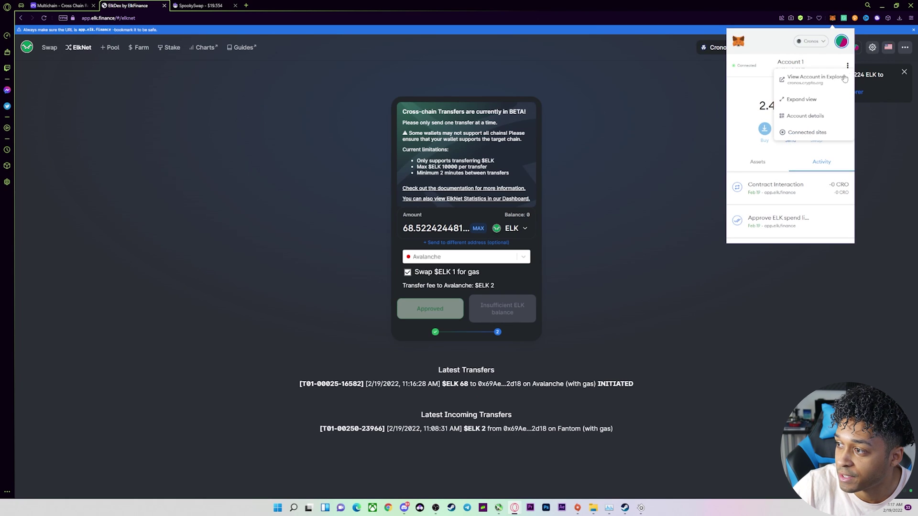
pyautogui.click(801, 99)
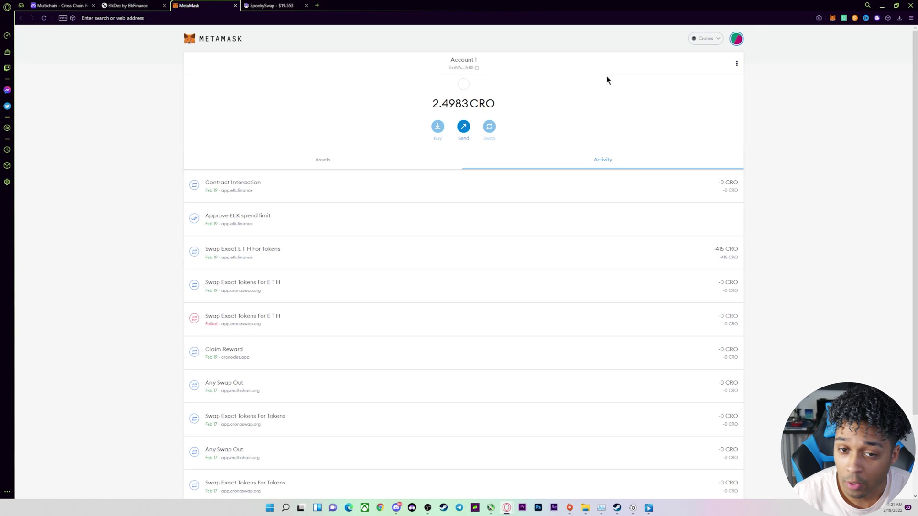
pyautogui.click(707, 40)
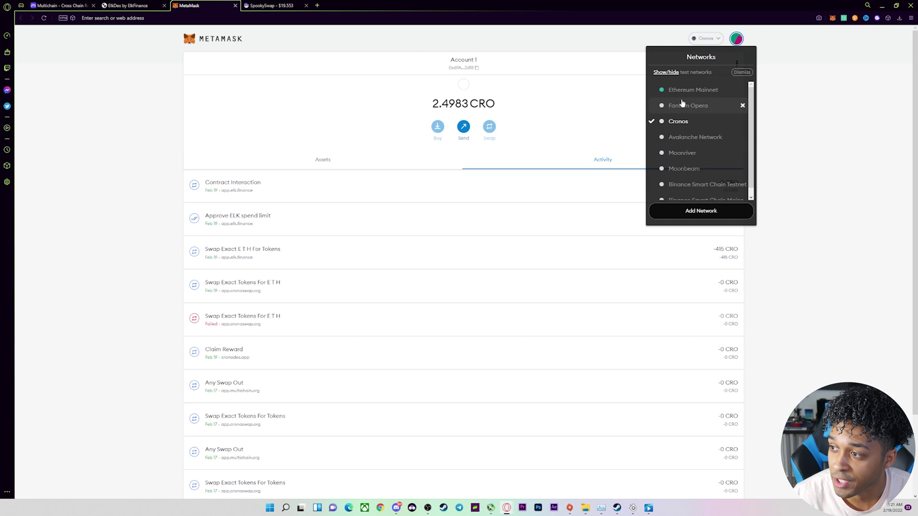
pyautogui.click(683, 138)
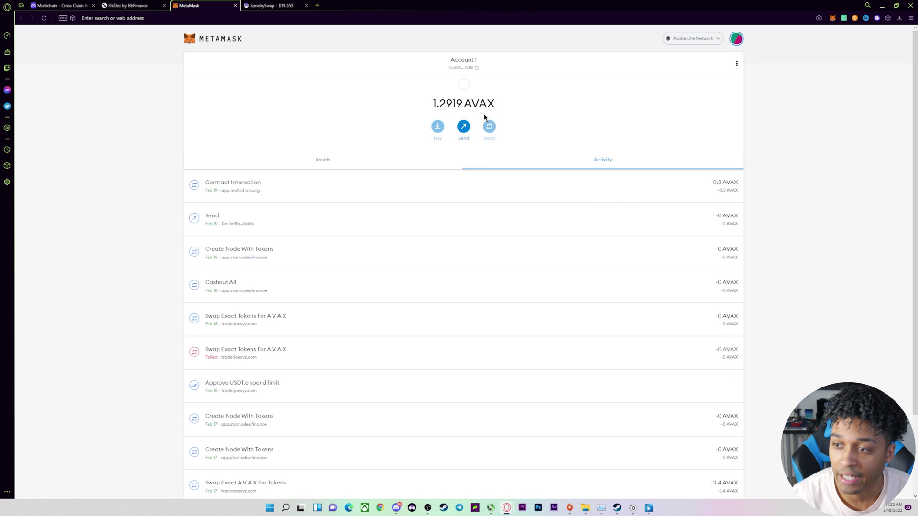
pyautogui.click(324, 160)
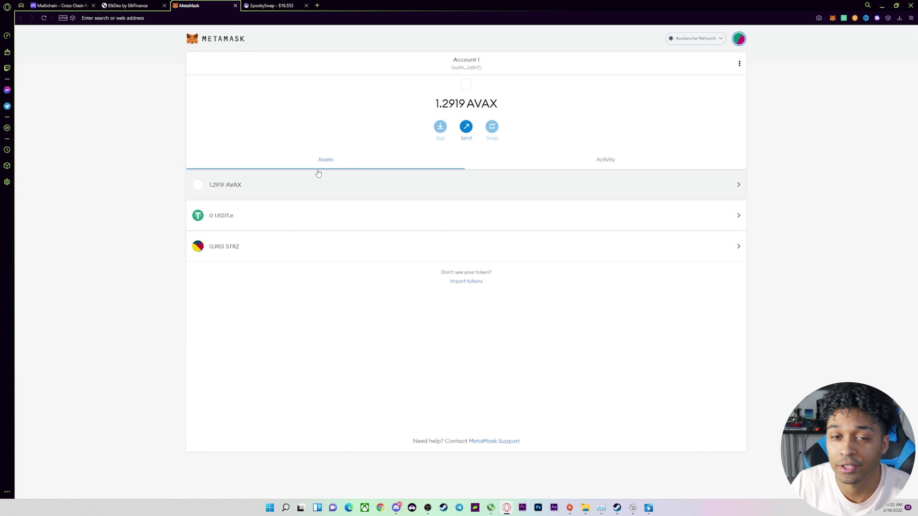